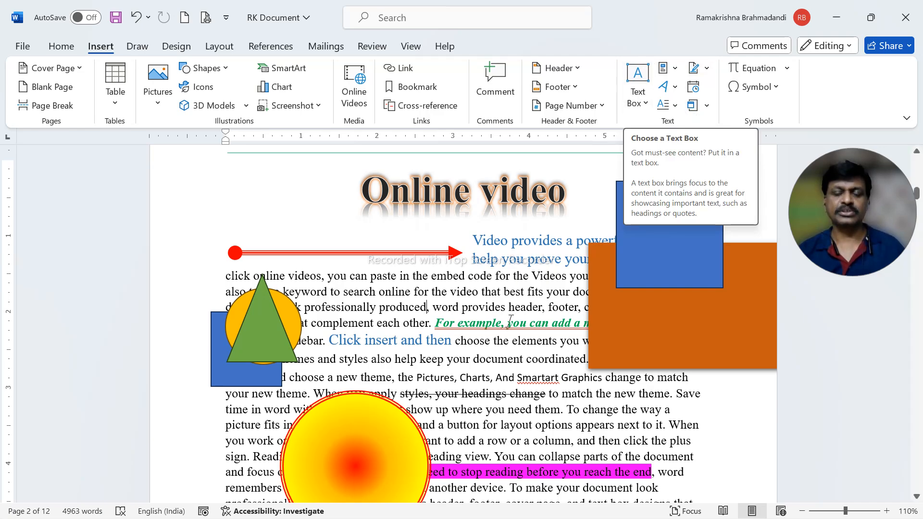
Draw a text box about 1.29" high and 1.69" wide over the first paragraph of page 3
{"action": "scroll", "coordinate": [513, 319], "scroll_direction": "down", "scroll_amount": 10}
{"action": "scroll", "coordinate": [513, 318], "scroll_direction": "down", "scroll_amount": 10}
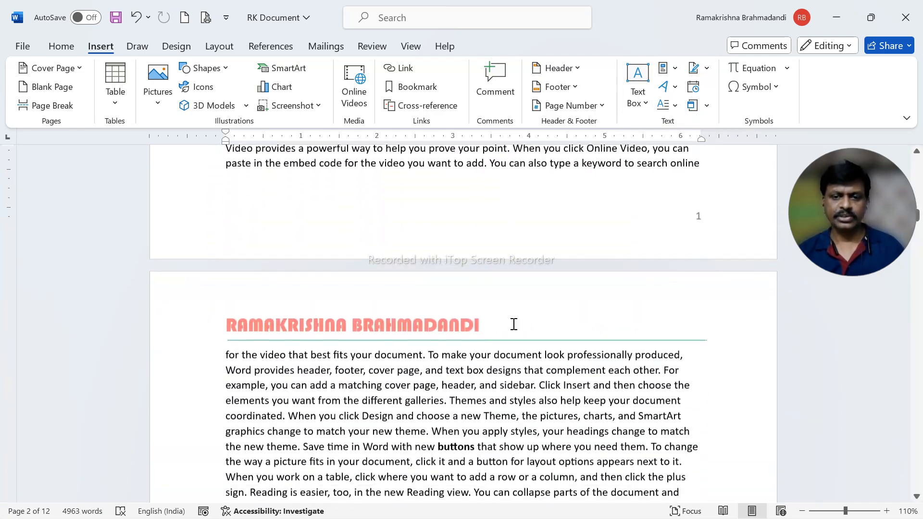
{"action": "scroll", "coordinate": [513, 326], "scroll_direction": "up", "scroll_amount": 2}
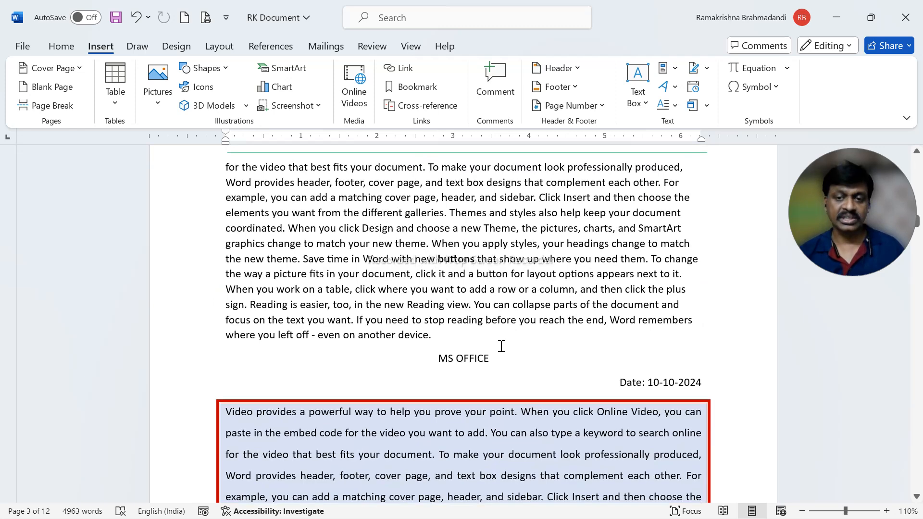
{"action": "left_click", "coordinate": [645, 101]}
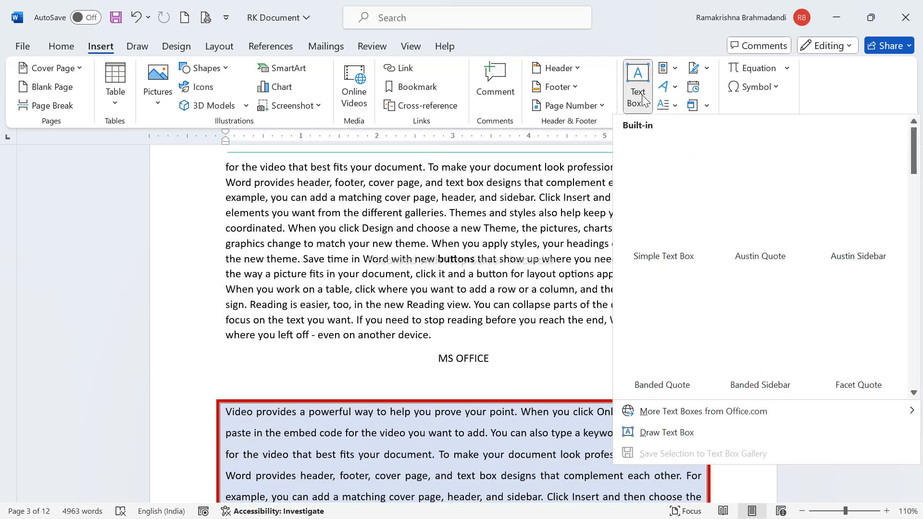
{"action": "left_click", "coordinate": [679, 433]}
{"action": "mouse_move", "coordinate": [373, 193]}
{"action": "left_mouse_down"}
{"action": "mouse_move", "coordinate": [478, 287]}
{"action": "mouse_move", "coordinate": [502, 292]}
{"action": "left_mouse_up"}
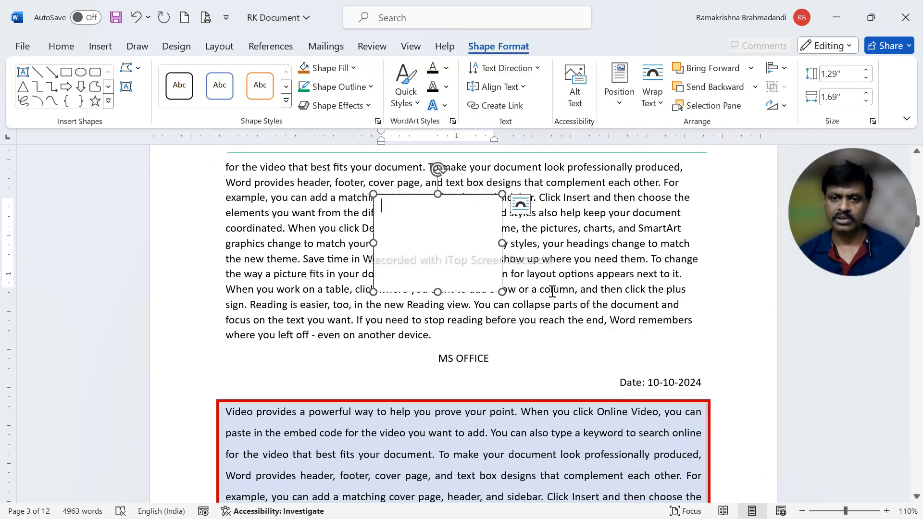
Copy the sentence "Reading is easier, too, in the new Reading view." from the paragraph into the empty text box
{"action": "scroll", "coordinate": [552, 291], "scroll_direction": "down", "scroll_amount": 2}
{"action": "scroll", "coordinate": [552, 290], "scroll_direction": "up", "scroll_amount": 1}
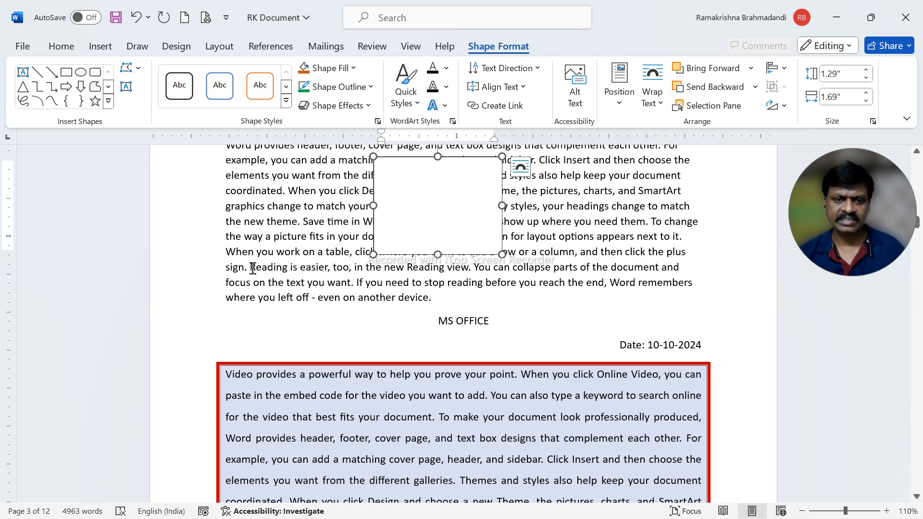
{"action": "left_click_drag", "start_coordinate": [253, 267], "coordinate": [469, 268]}
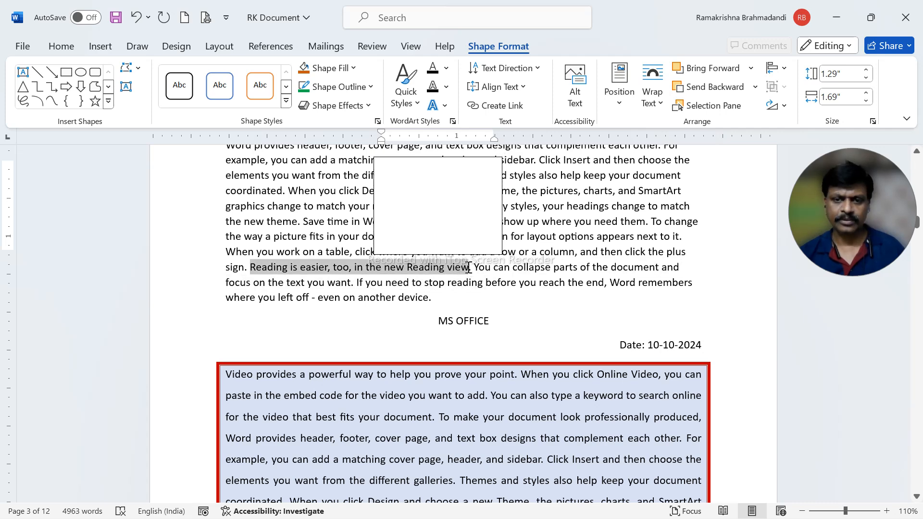
{"action": "right_click", "coordinate": [451, 266]}
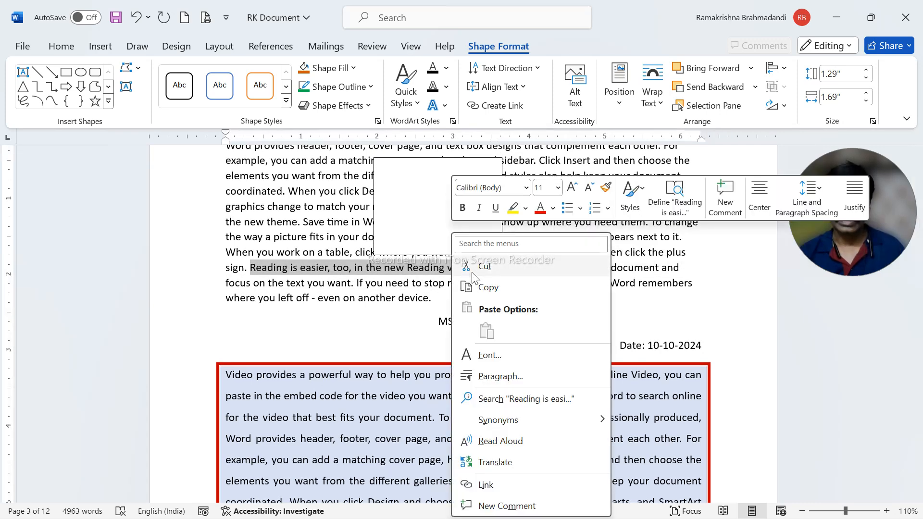
{"action": "left_click", "coordinate": [488, 288]}
{"action": "left_click", "coordinate": [422, 188]}
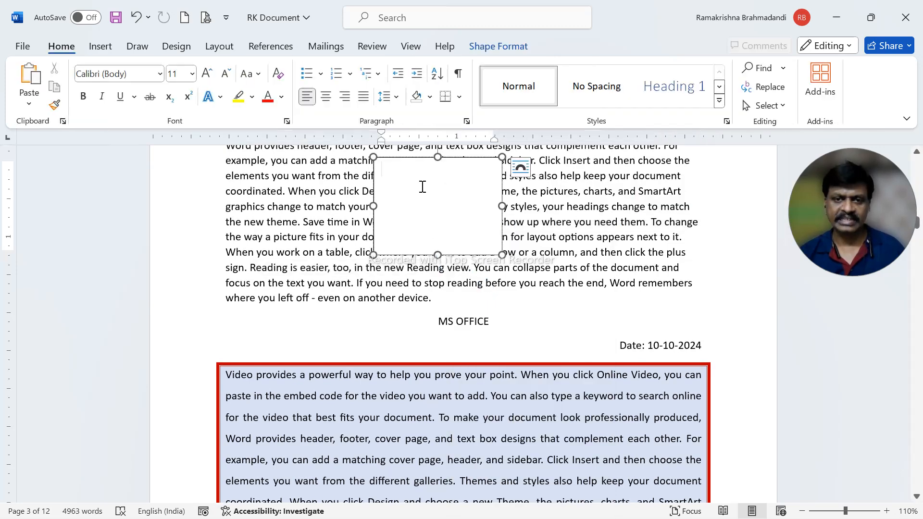
{"action": "right_click", "coordinate": [422, 189]}
{"action": "left_click", "coordinate": [457, 284]}
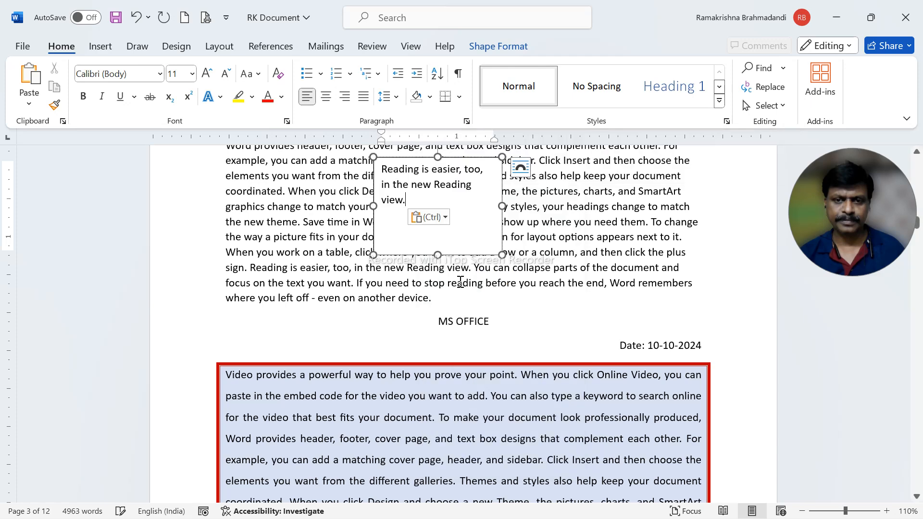
Change the text box's wrapping so the paragraph flows around both of its sides
{"action": "scroll", "coordinate": [455, 247], "scroll_direction": "up", "scroll_amount": 3}
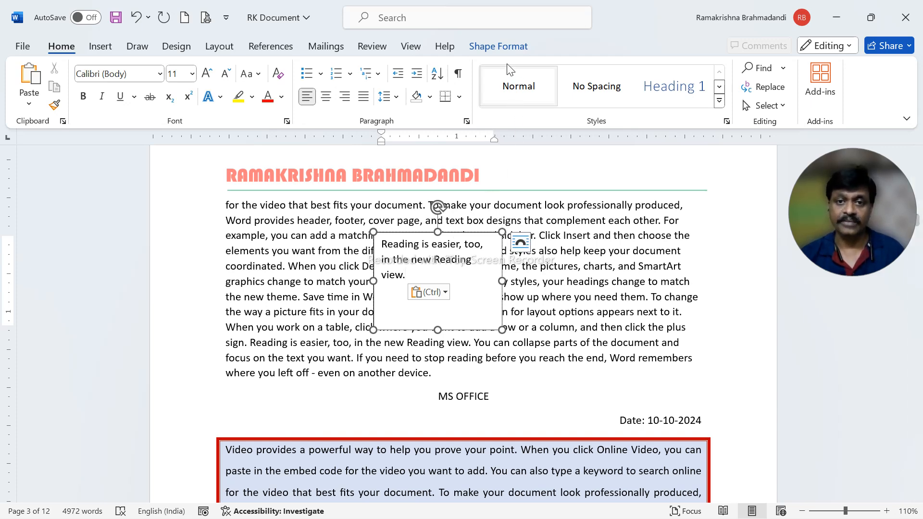
{"action": "left_click", "coordinate": [495, 48]}
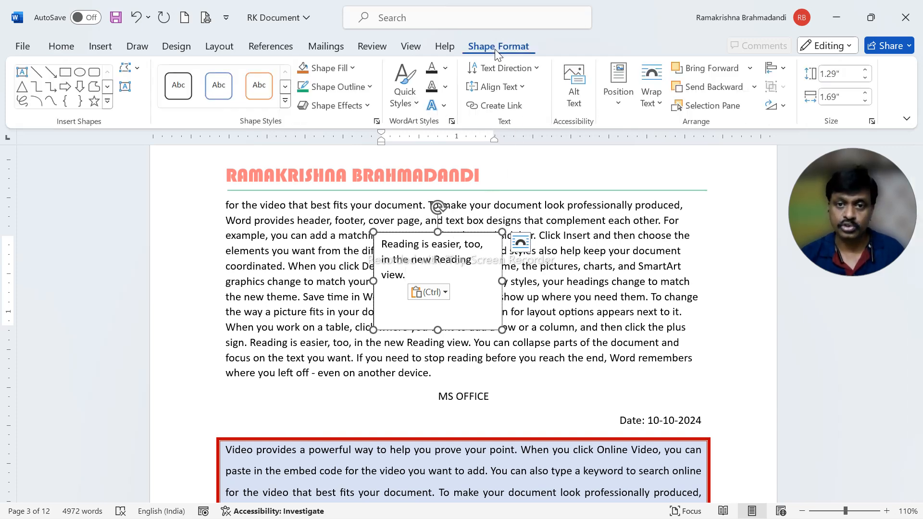
{"action": "left_click", "coordinate": [653, 92]}
{"action": "left_click", "coordinate": [676, 149]}
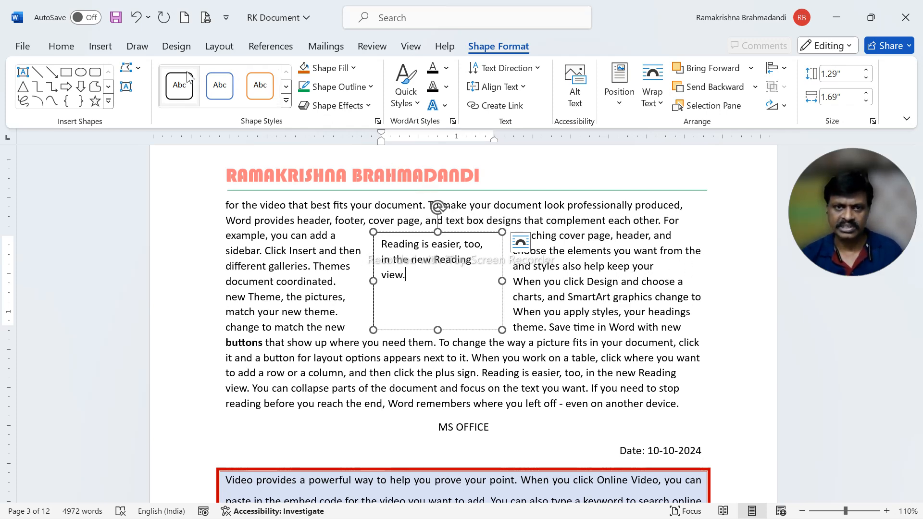
Justify the paragraph that surrounds the text box
{"action": "left_click", "coordinate": [62, 47]}
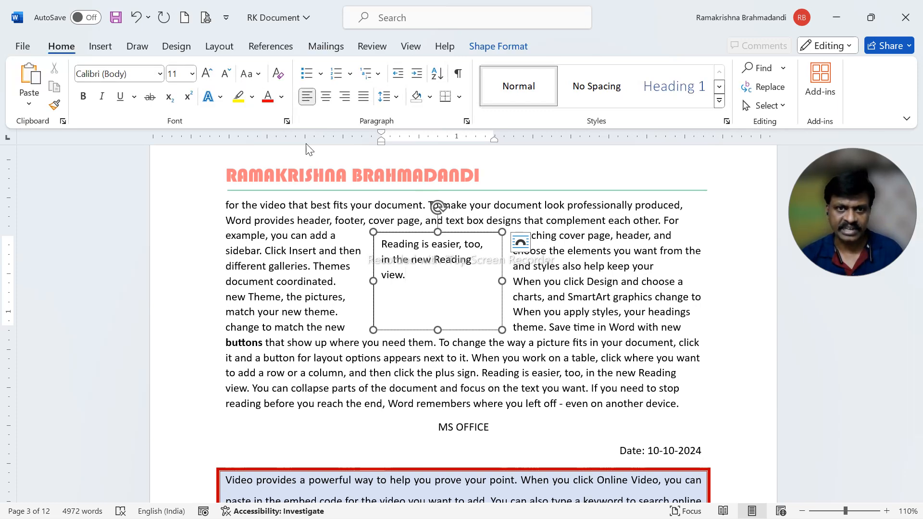
{"action": "left_click", "coordinate": [308, 237]}
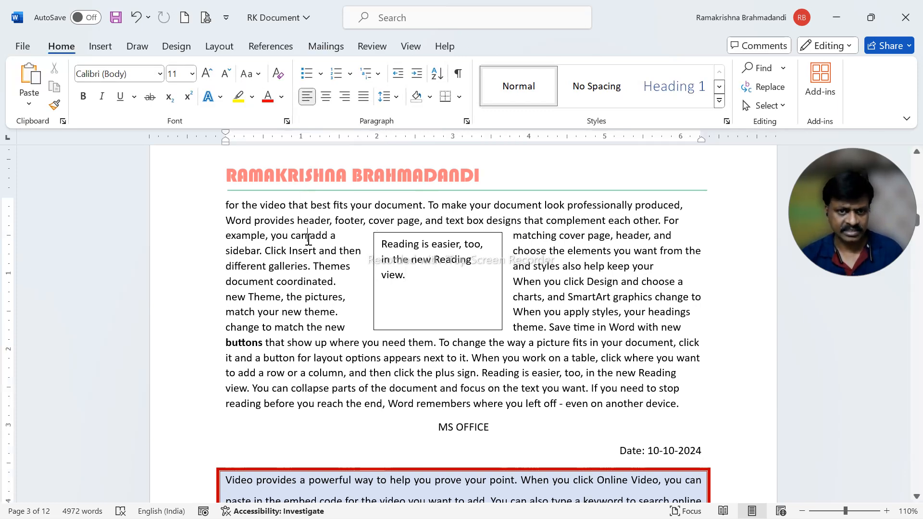
{"action": "left_click", "coordinate": [363, 96]}
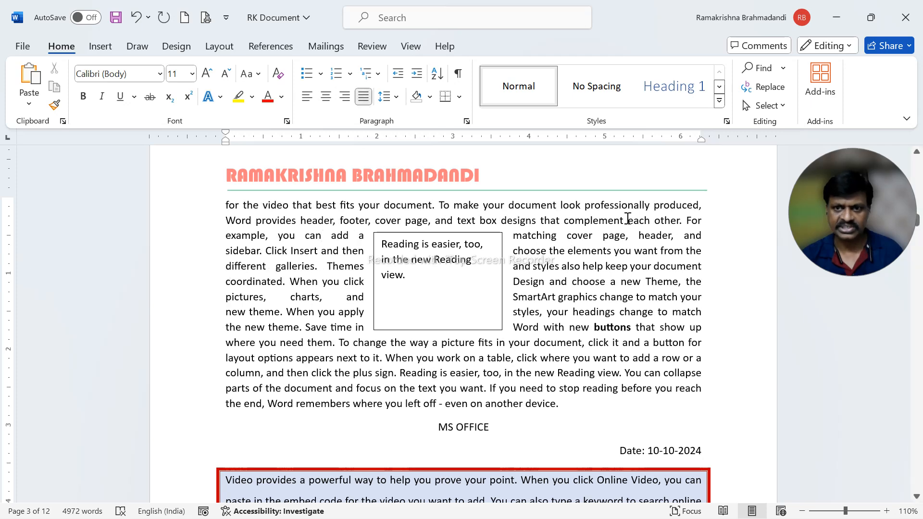
Shift the text box slightly right and down, and align it to the horizontal center between the margins
{"action": "left_click", "coordinate": [412, 260]}
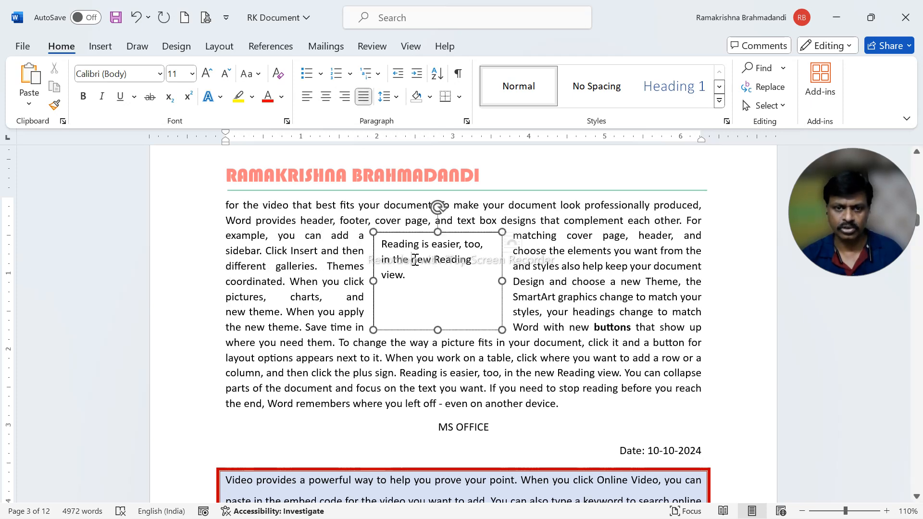
{"action": "left_click_drag", "start_coordinate": [422, 239], "coordinate": [431, 243]}
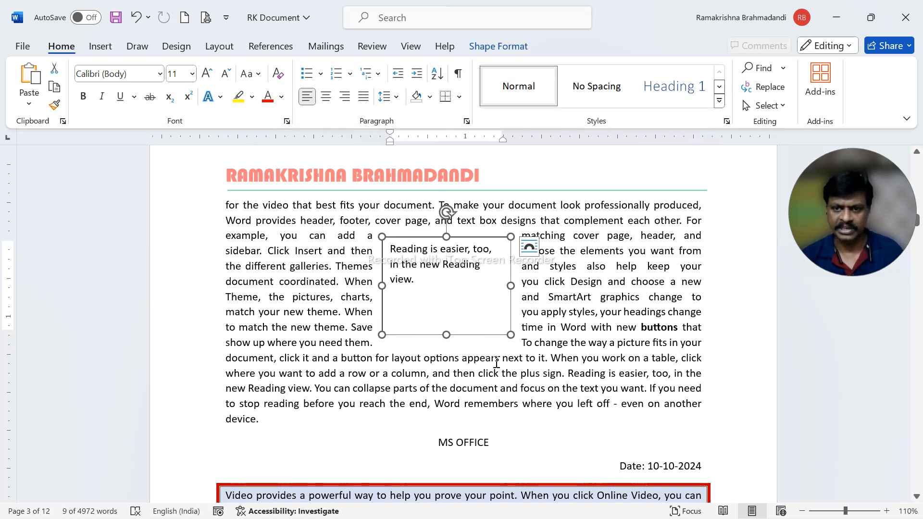
{"action": "left_click", "coordinate": [501, 46]}
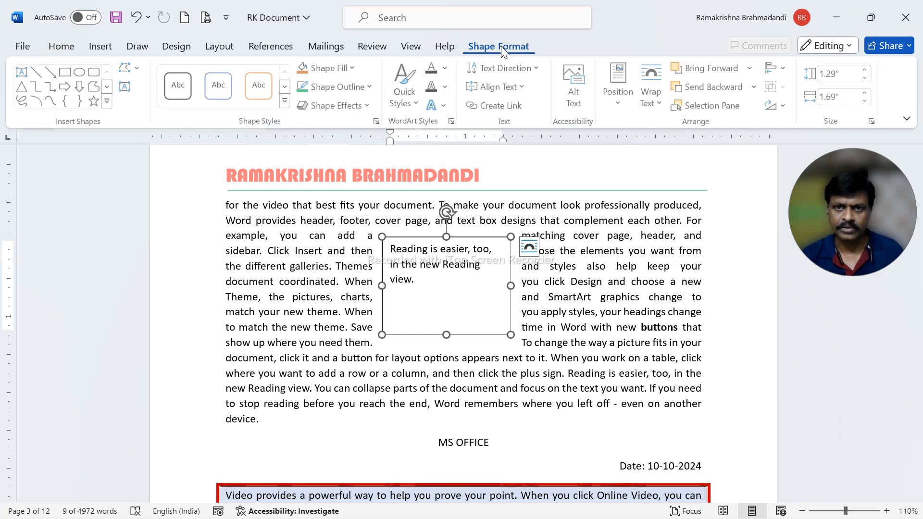
{"action": "left_click", "coordinate": [782, 71]}
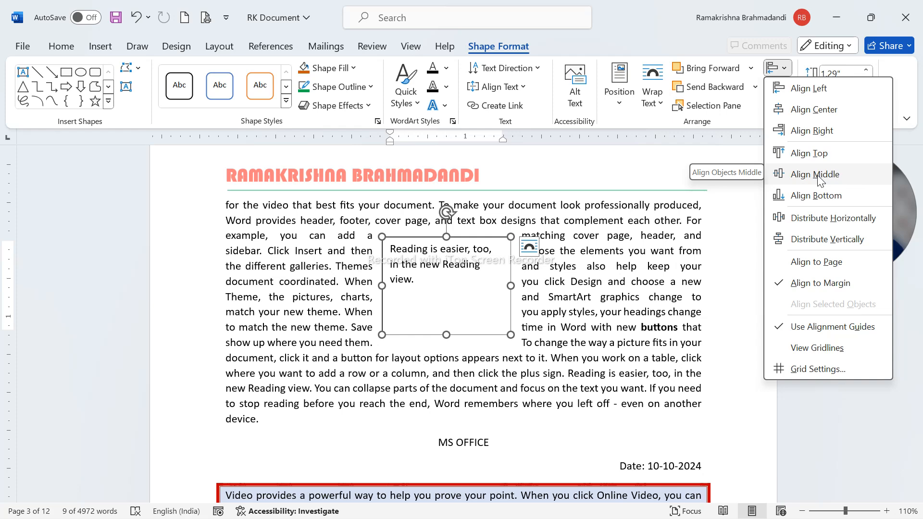
{"action": "left_click", "coordinate": [815, 110]}
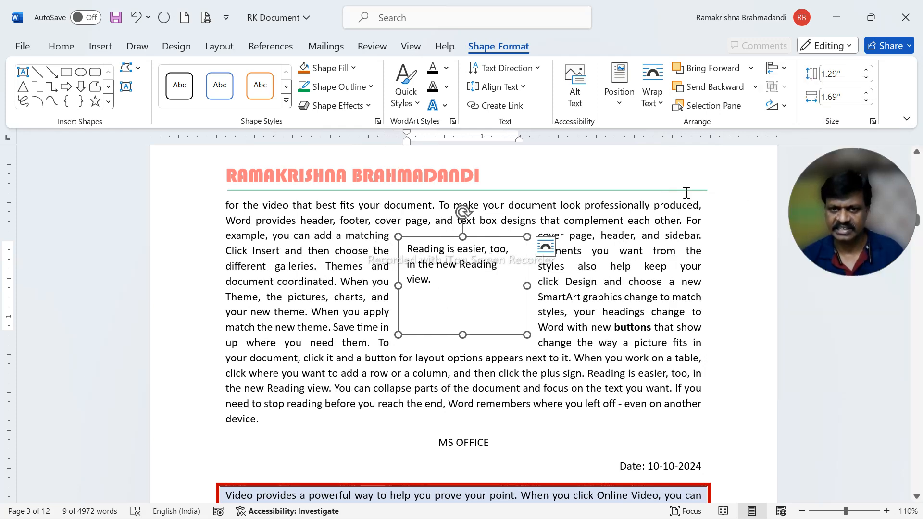
Try aligning the text box to the vertical middle of the margins, and undo that alignment
{"action": "left_click", "coordinate": [777, 68]}
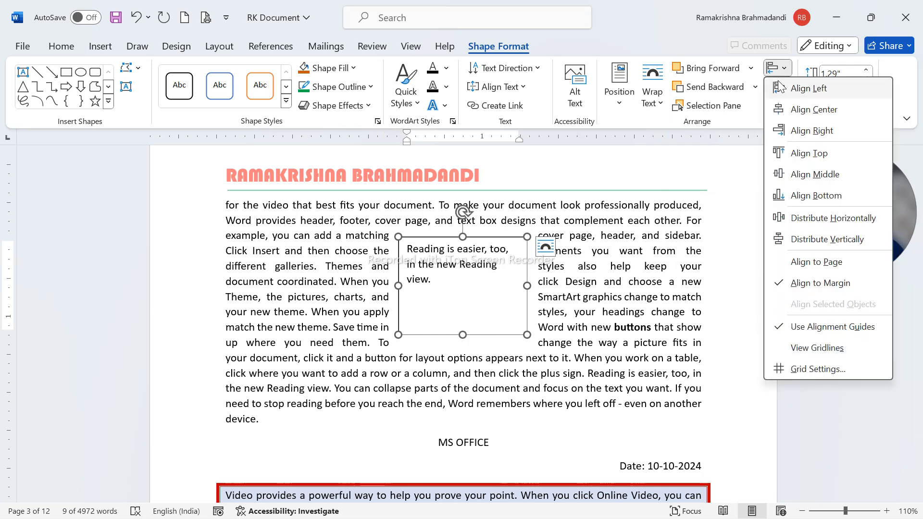
{"action": "left_click", "coordinate": [818, 174]}
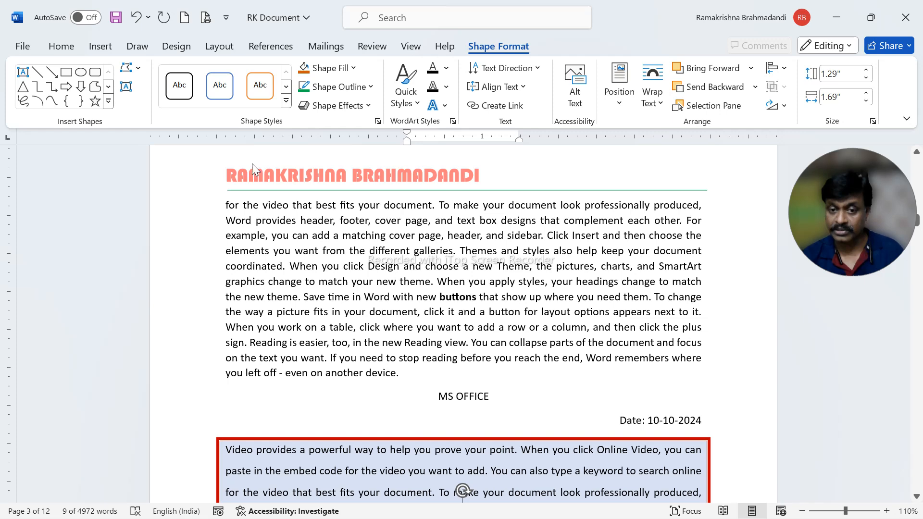
{"action": "left_click", "coordinate": [136, 17]}
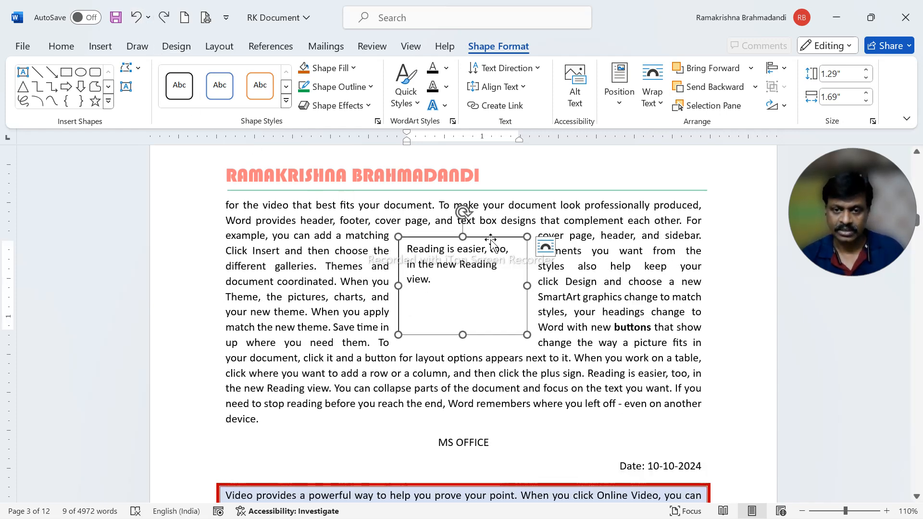
Move the text box down by about one text line and set its text to the Brush Script MT font
{"action": "left_click_drag", "start_coordinate": [490, 240], "coordinate": [489, 251]}
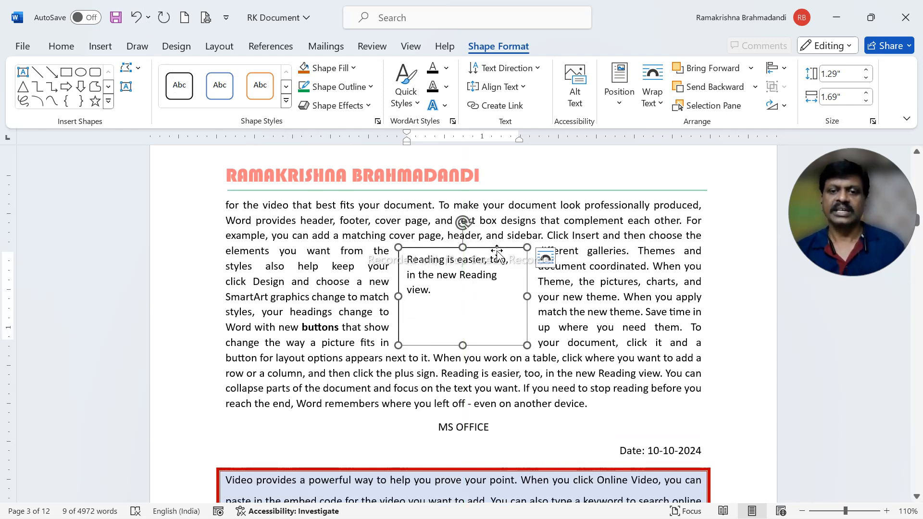
{"action": "left_click", "coordinate": [58, 51]}
{"action": "left_click", "coordinate": [159, 74]}
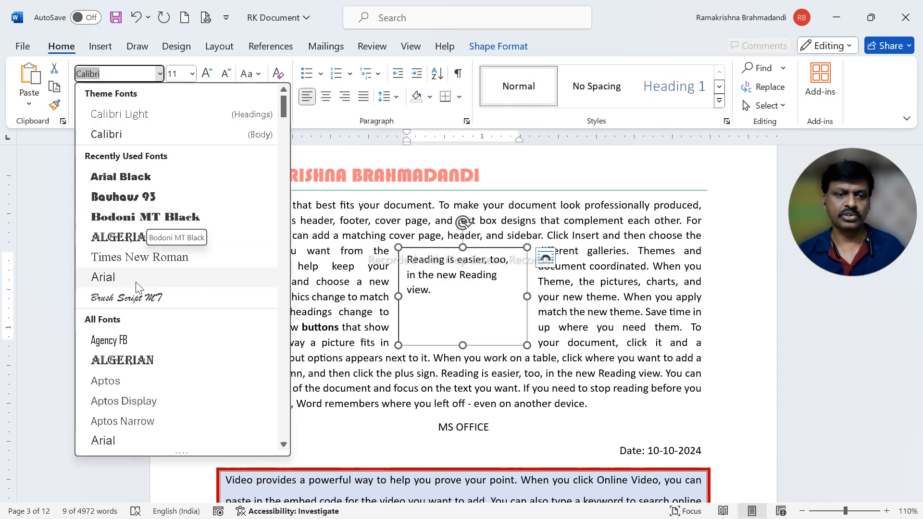
{"action": "left_click", "coordinate": [129, 298]}
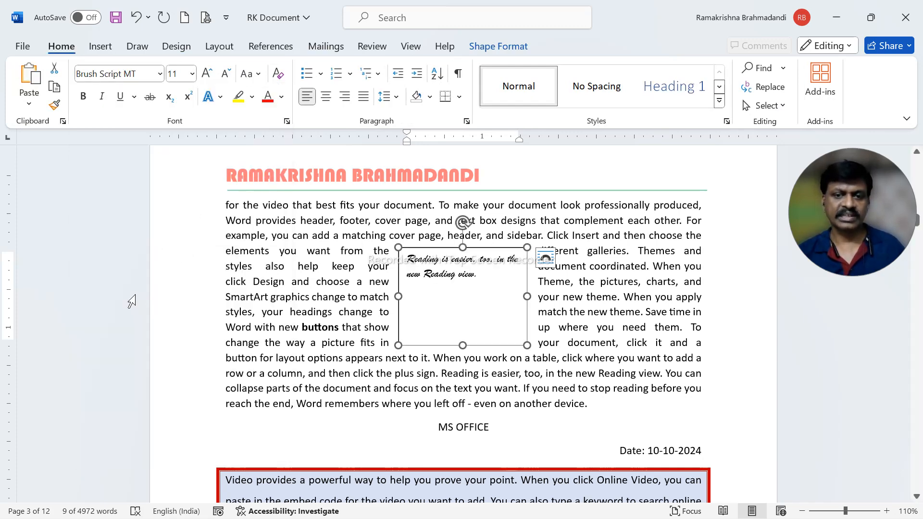
Enlarge the text box's text to size 18 and widen the box to about 1.8"
{"action": "left_click", "coordinate": [206, 74]}
{"action": "left_click", "coordinate": [207, 73]}
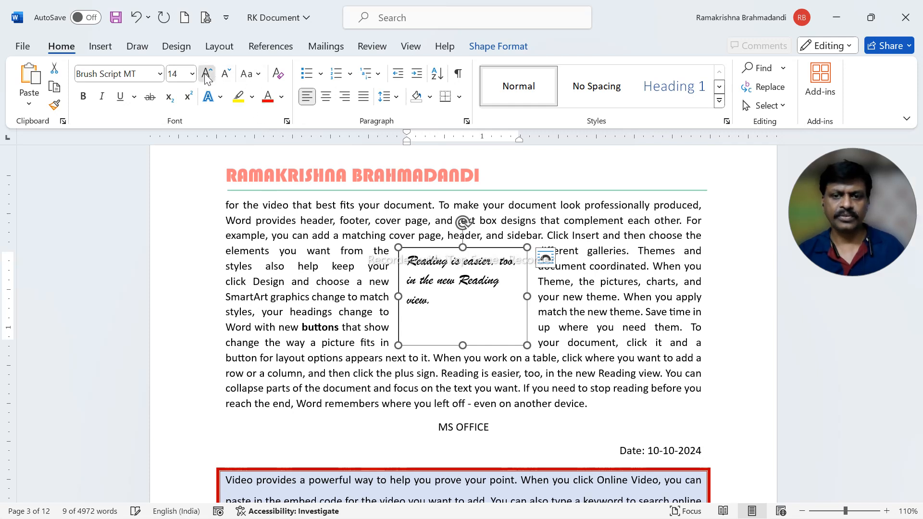
{"action": "left_click", "coordinate": [207, 73]}
{"action": "left_click", "coordinate": [207, 73]}
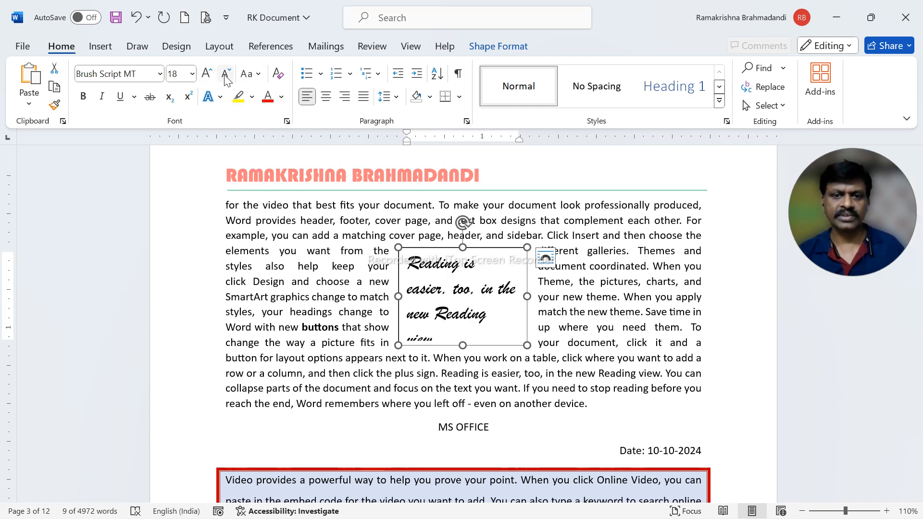
{"action": "left_click", "coordinate": [225, 77]}
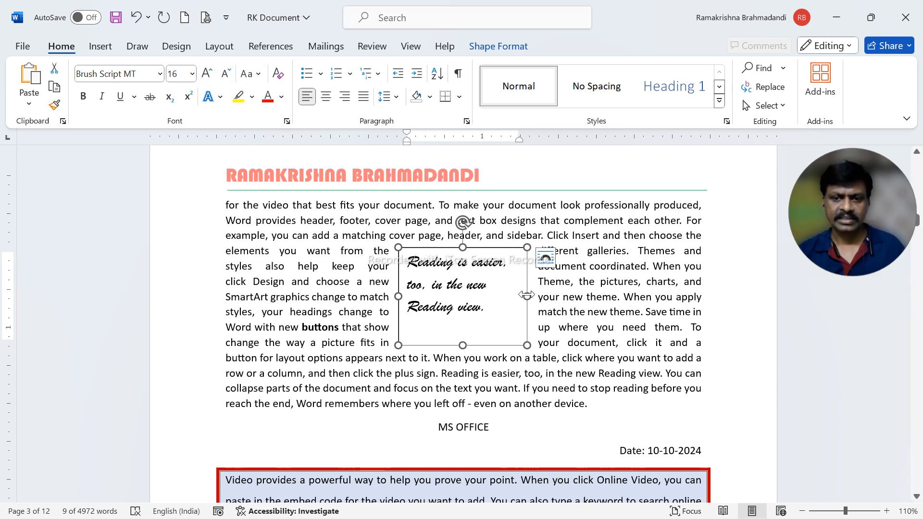
{"action": "left_click_drag", "start_coordinate": [528, 295], "coordinate": [535, 296]}
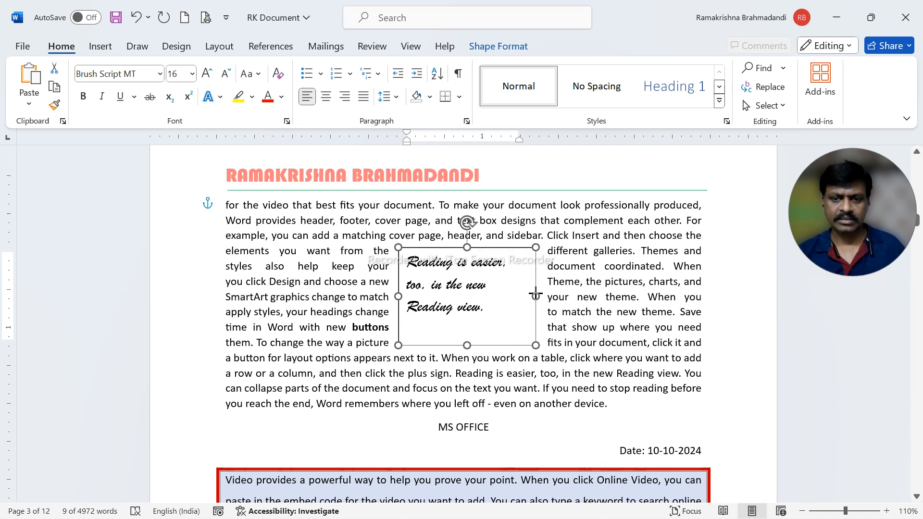
{"action": "left_click", "coordinate": [213, 76]}
{"action": "left_click", "coordinate": [213, 76]}
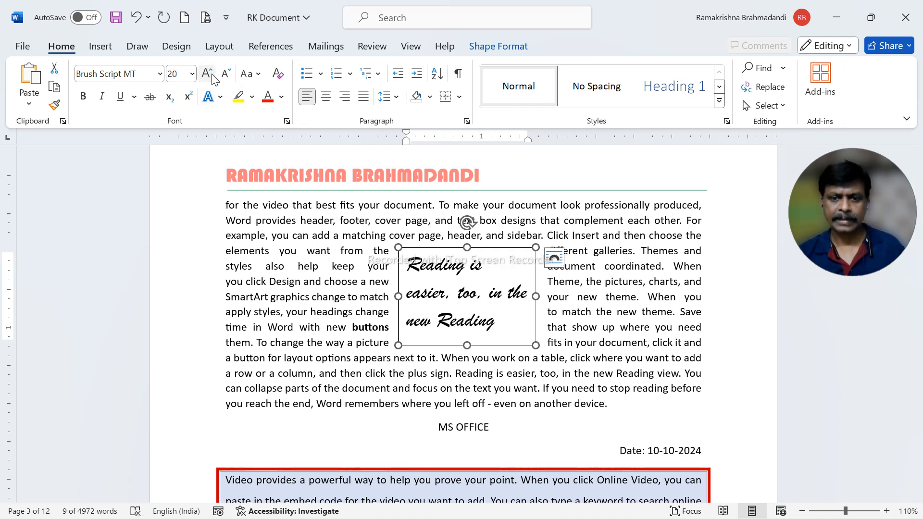
{"action": "left_click", "coordinate": [226, 76]}
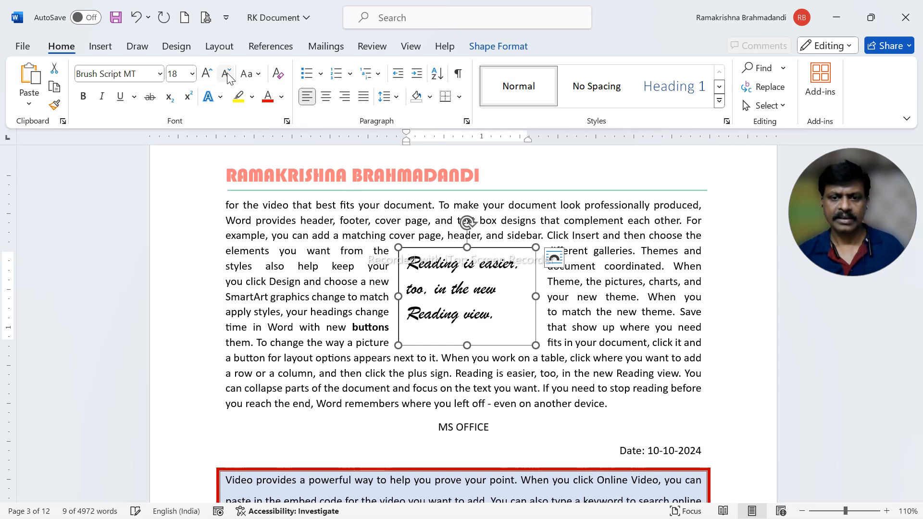
Center the text inside the text box and shorten the box to about 1.12" high
{"action": "left_click", "coordinate": [326, 97]}
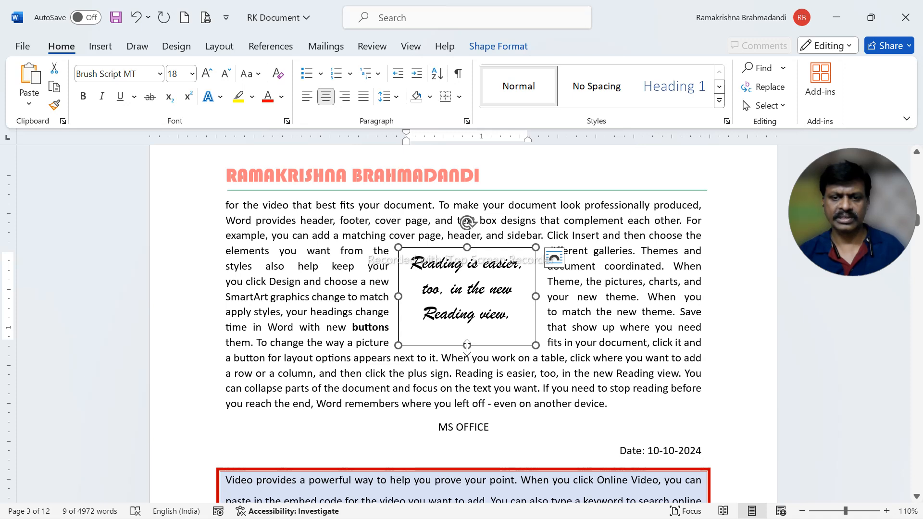
{"action": "left_click_drag", "start_coordinate": [467, 345], "coordinate": [467, 333]}
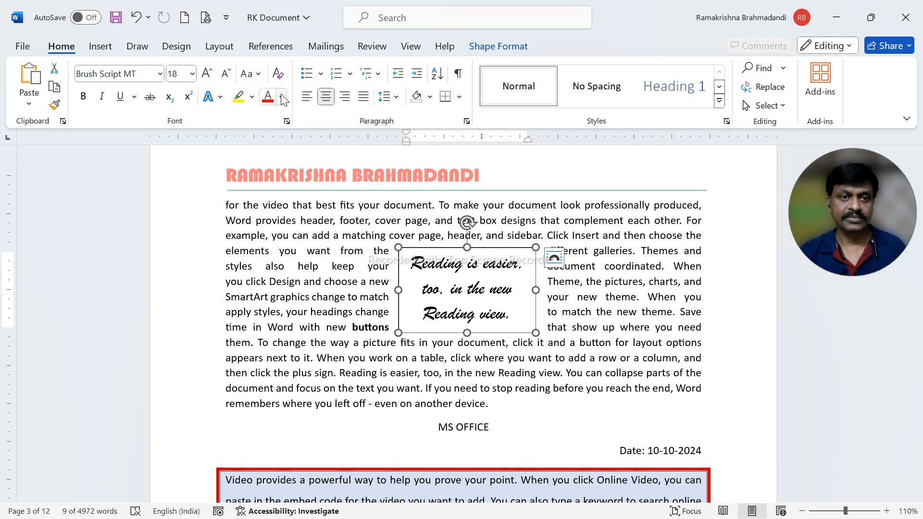
Give the text box a gradient fill, trying a gold preset gradient and settling on the light-blue preset in the second row
{"action": "left_click", "coordinate": [499, 46]}
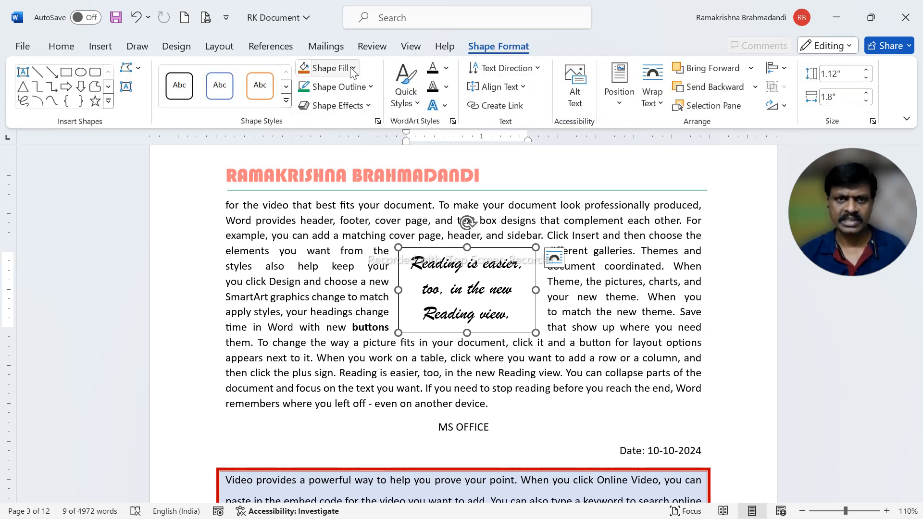
{"action": "left_click", "coordinate": [332, 68]}
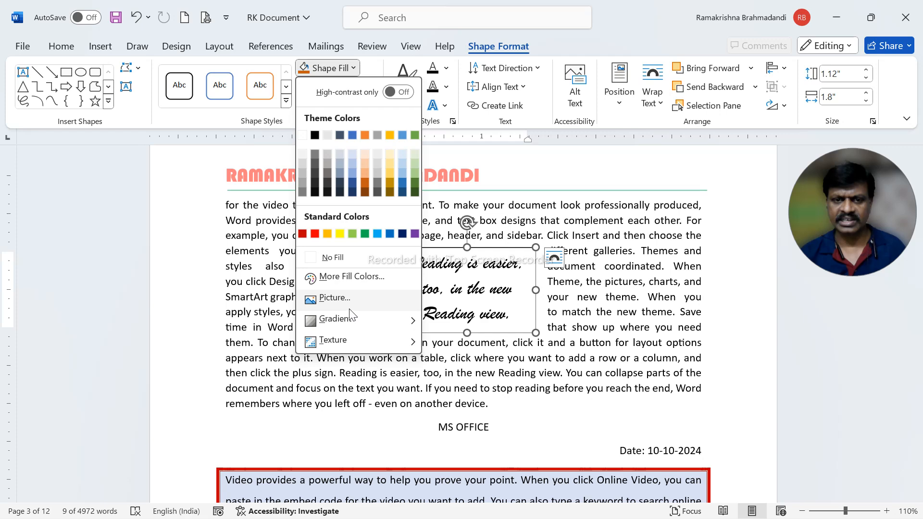
{"action": "mouse_move", "coordinate": [351, 329]}
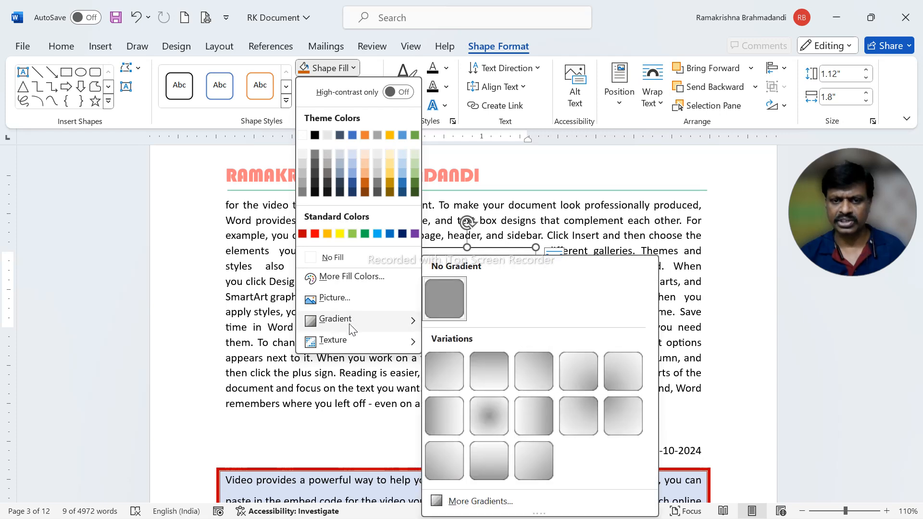
{"action": "left_click", "coordinate": [485, 504]}
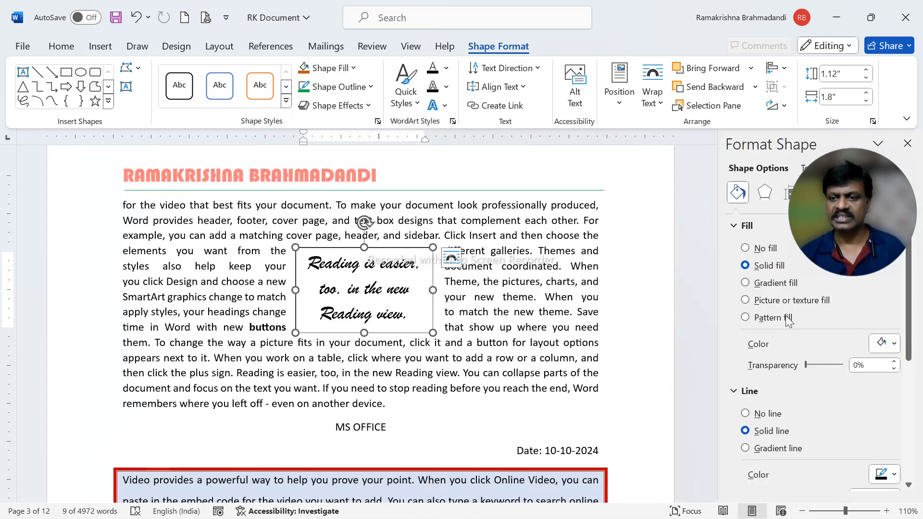
{"action": "left_click", "coordinate": [762, 283]}
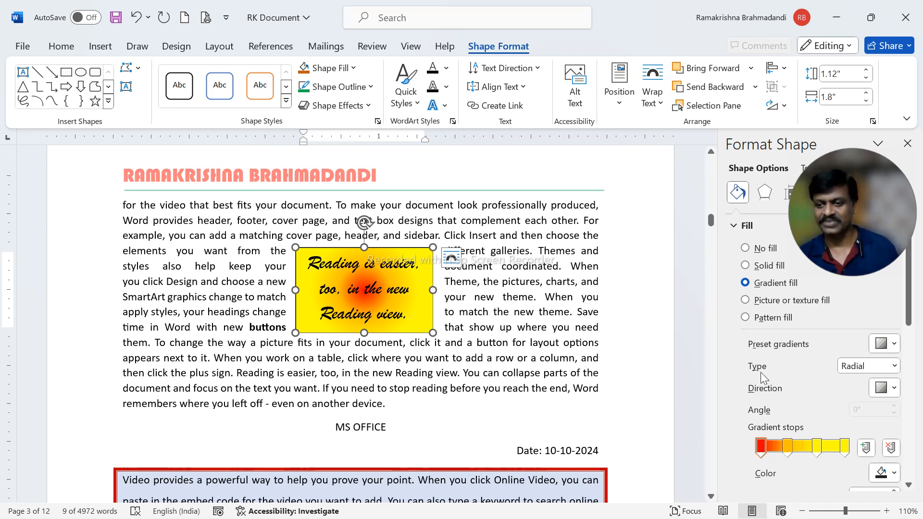
{"action": "left_click", "coordinate": [893, 344]}
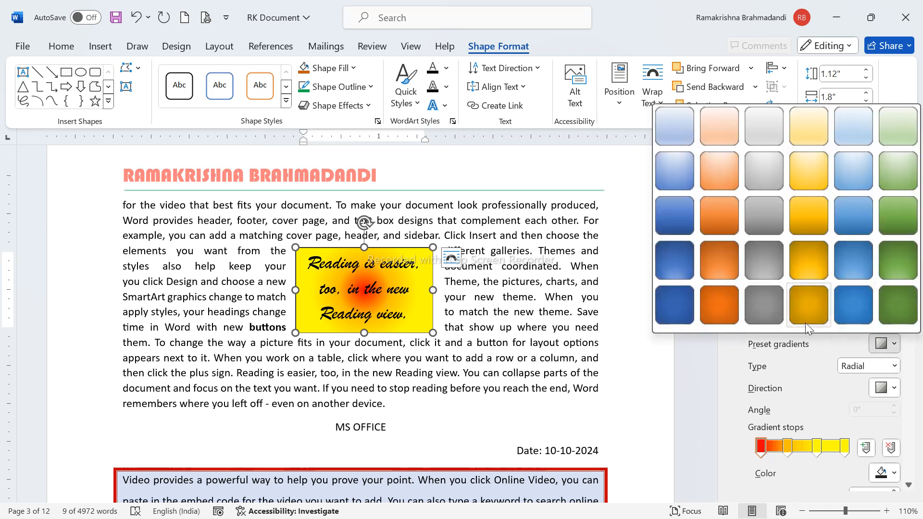
{"action": "left_click", "coordinate": [801, 265]}
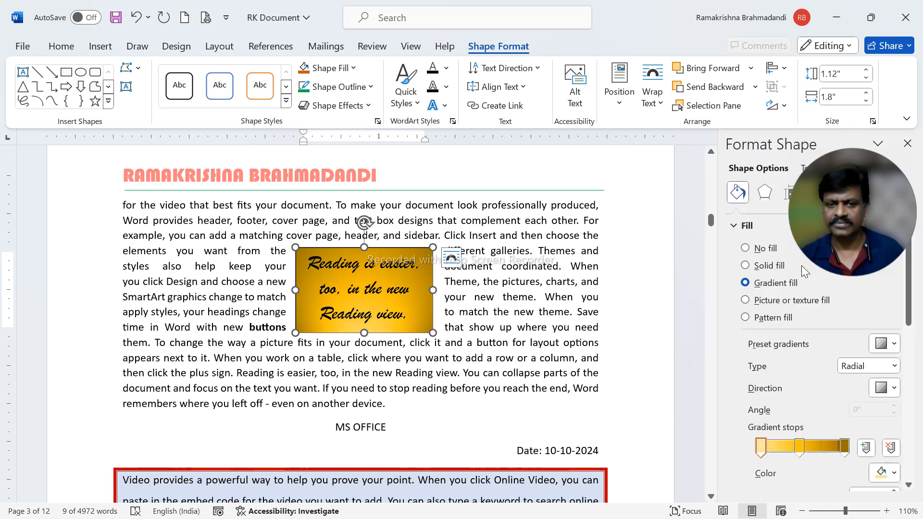
{"action": "left_click", "coordinate": [891, 345]}
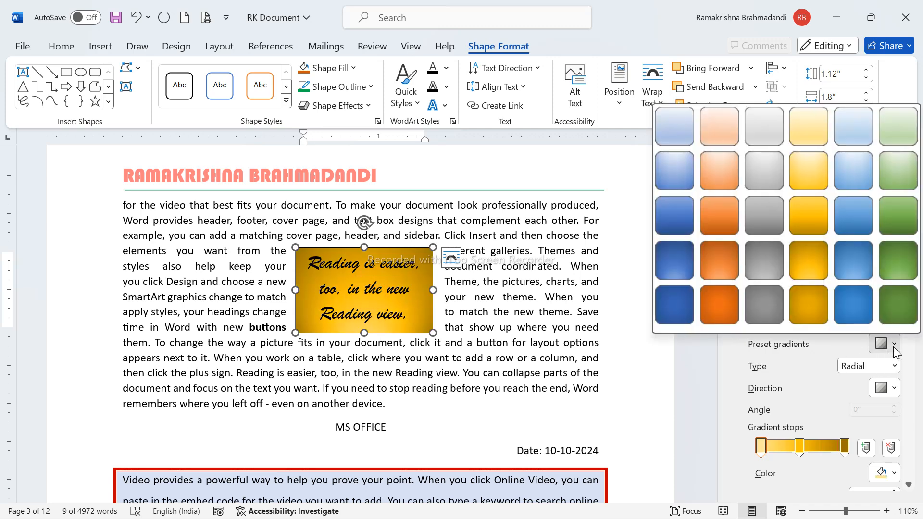
{"action": "left_click", "coordinate": [853, 180]}
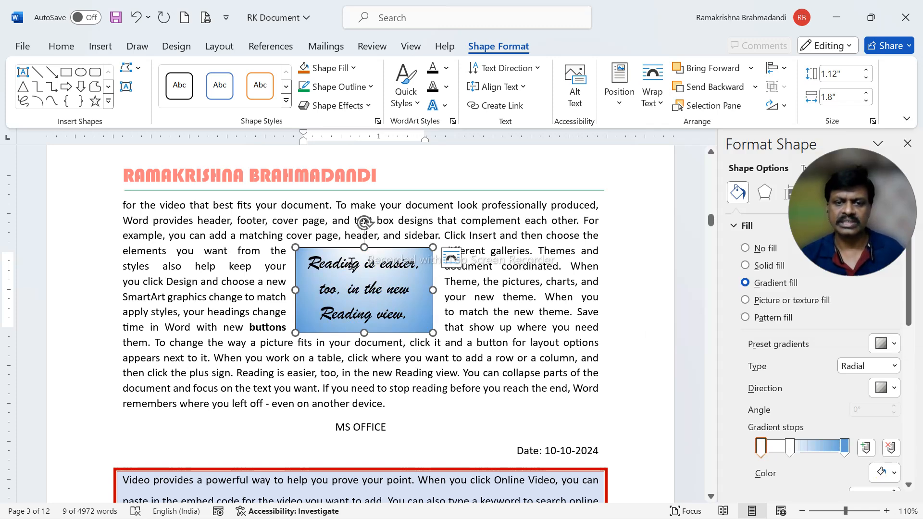
Try dark red and dark blue font colors on the text box's text
{"action": "left_click", "coordinate": [447, 73]}
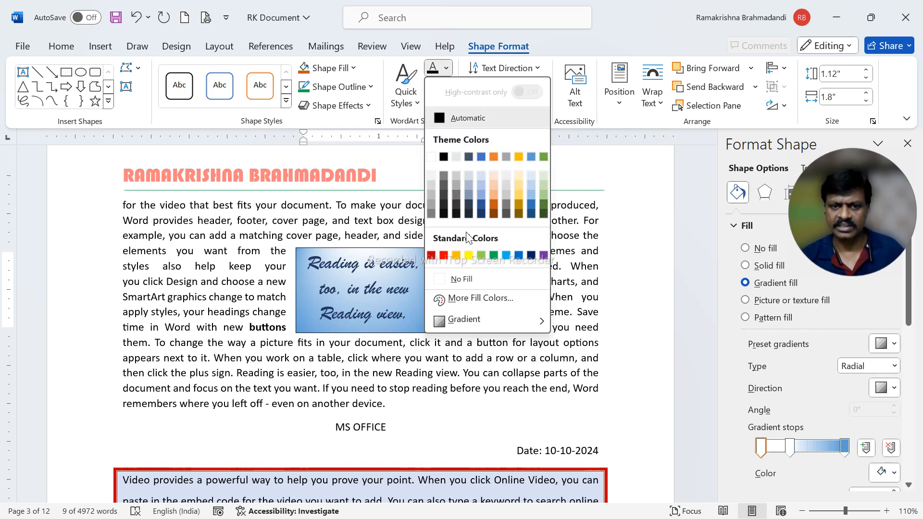
{"action": "left_click", "coordinate": [60, 46]}
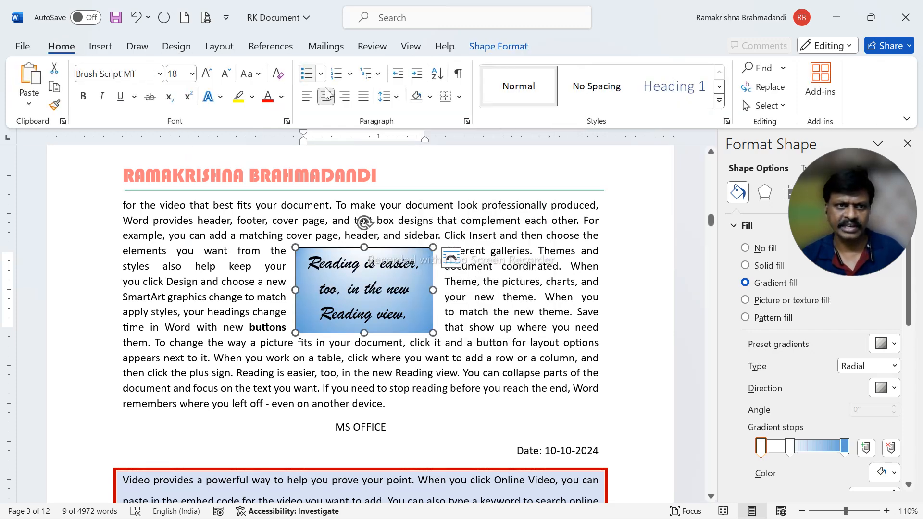
{"action": "left_click", "coordinate": [281, 97]}
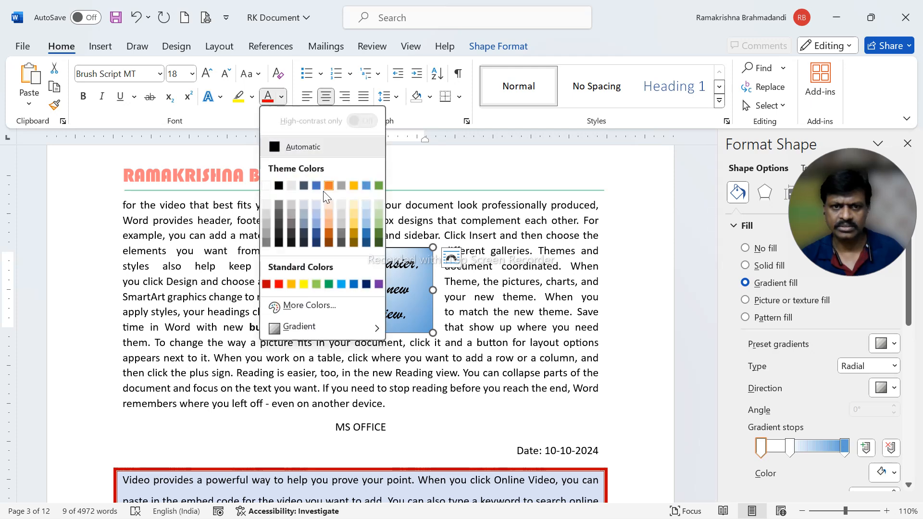
{"action": "left_click", "coordinate": [267, 285]}
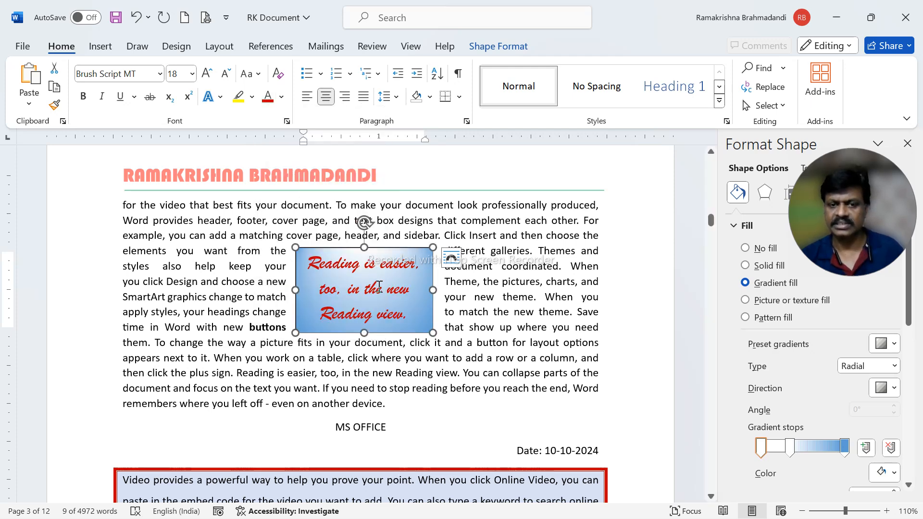
{"action": "left_click", "coordinate": [281, 96]}
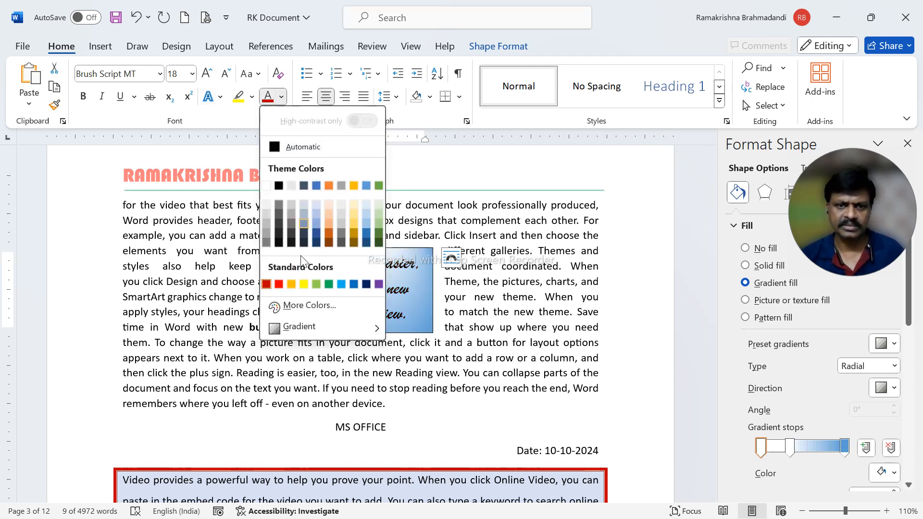
{"action": "left_click", "coordinate": [366, 285]}
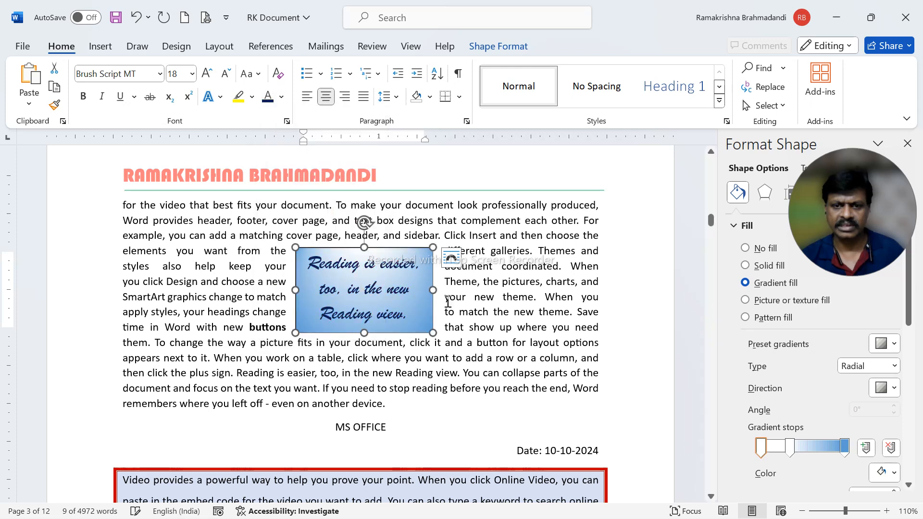
Give the text box a dark red outline with a weight of 2¼ pt
{"action": "left_click", "coordinate": [462, 299]}
{"action": "left_click", "coordinate": [401, 289]}
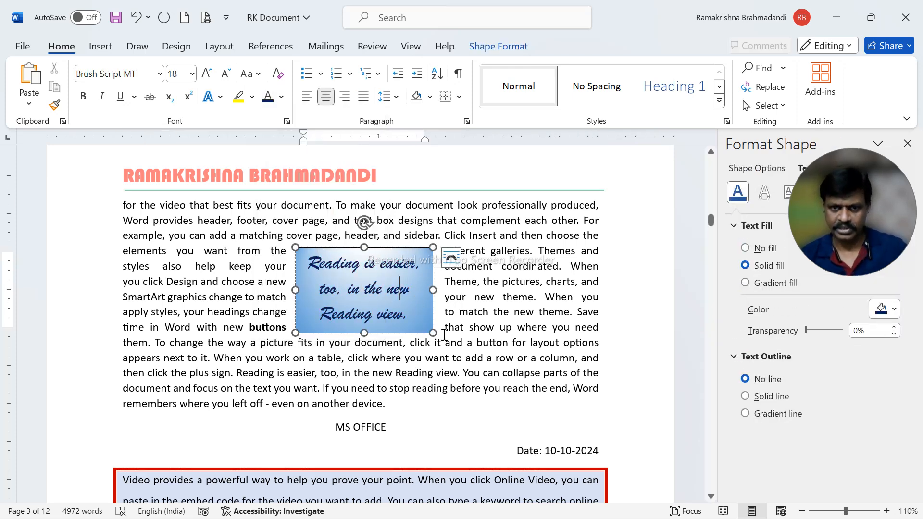
{"action": "left_click", "coordinate": [498, 44]}
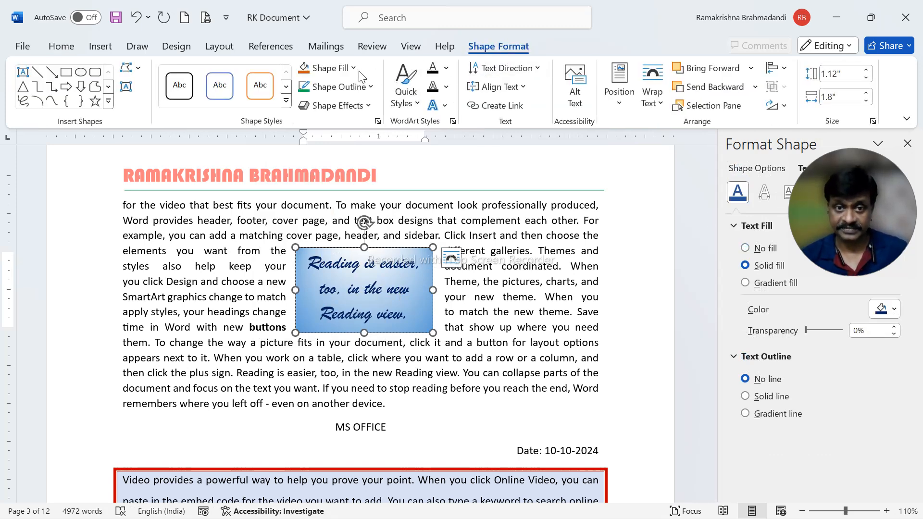
{"action": "left_click", "coordinate": [370, 87]}
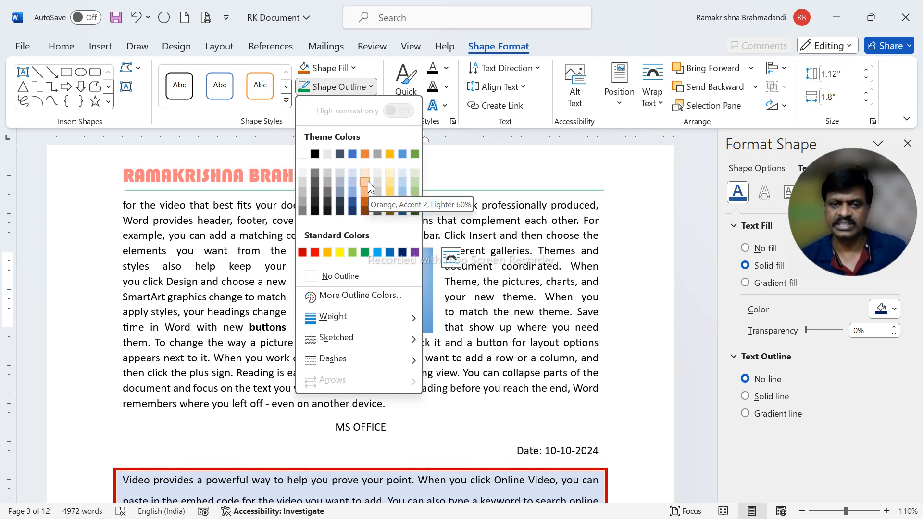
{"action": "mouse_move", "coordinate": [375, 319]}
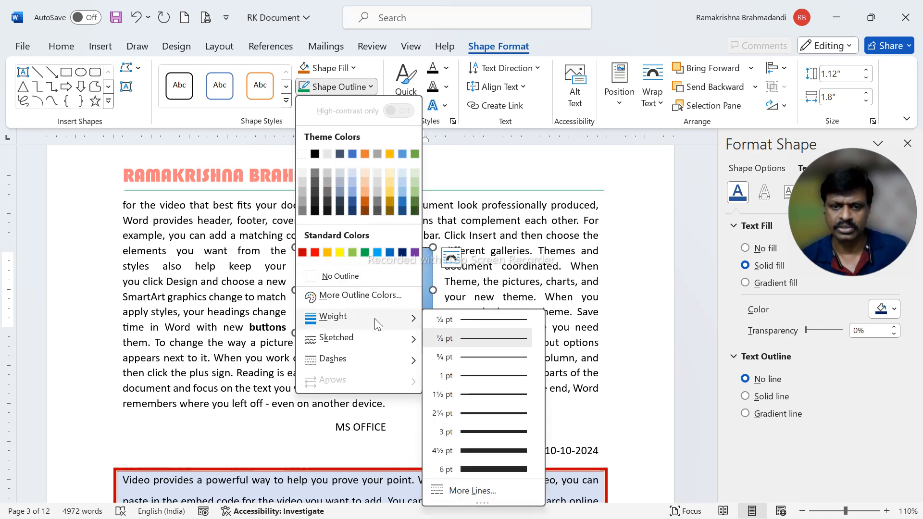
{"action": "left_click", "coordinate": [478, 415]}
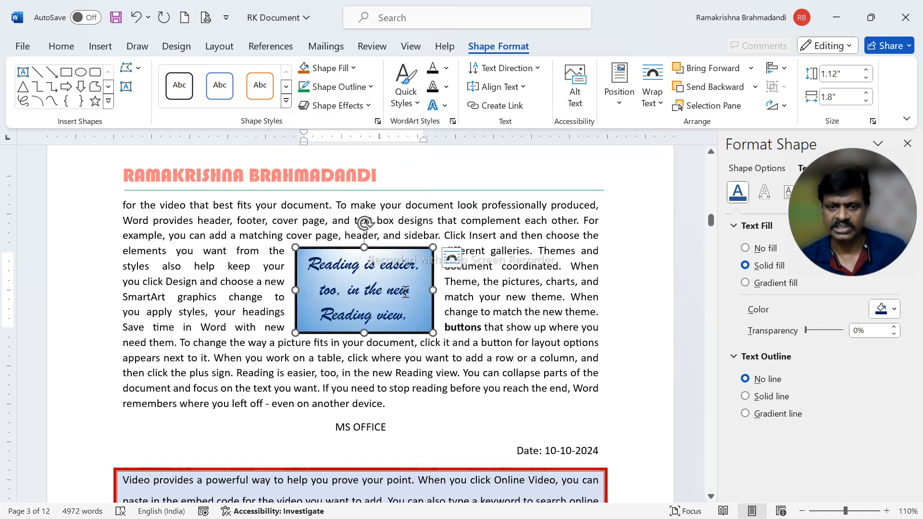
{"action": "left_click", "coordinate": [338, 86]}
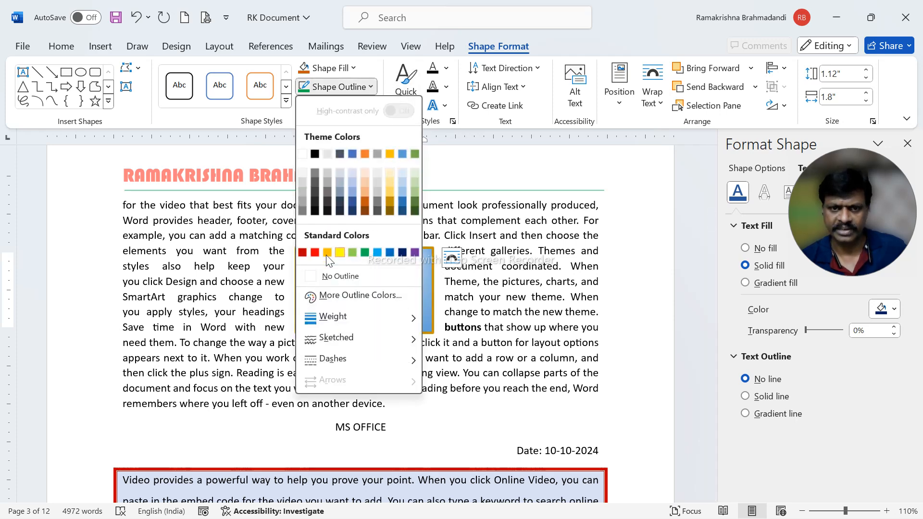
{"action": "left_click", "coordinate": [302, 253]}
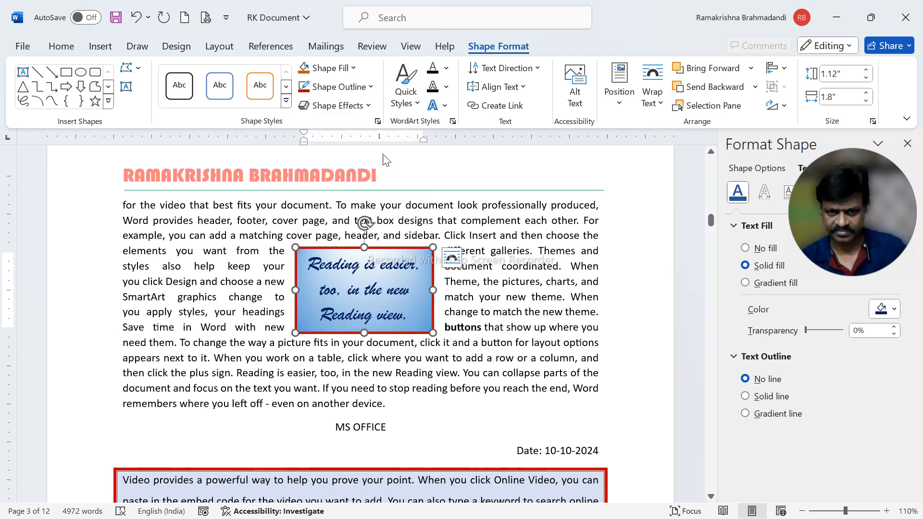
Set the text fill of all the text in the text box to the standard dark red
{"action": "left_click", "coordinate": [446, 68]}
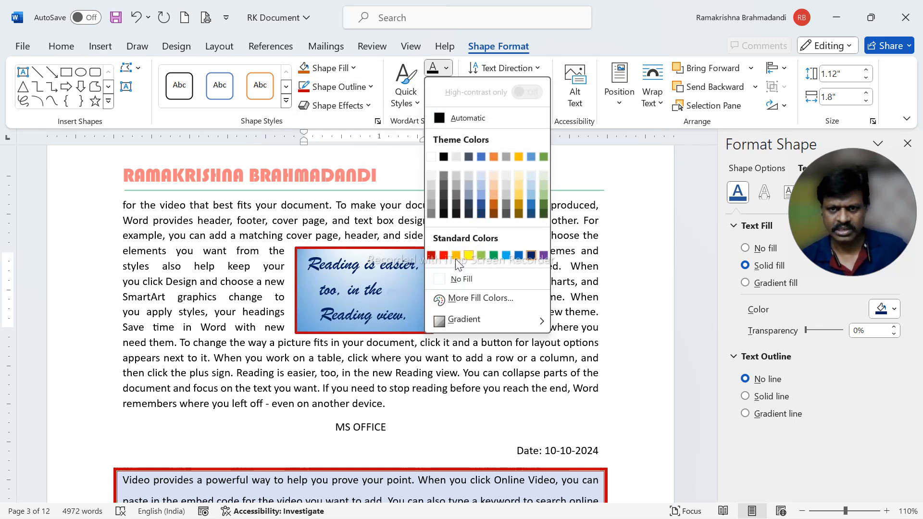
{"action": "left_click", "coordinate": [430, 256]}
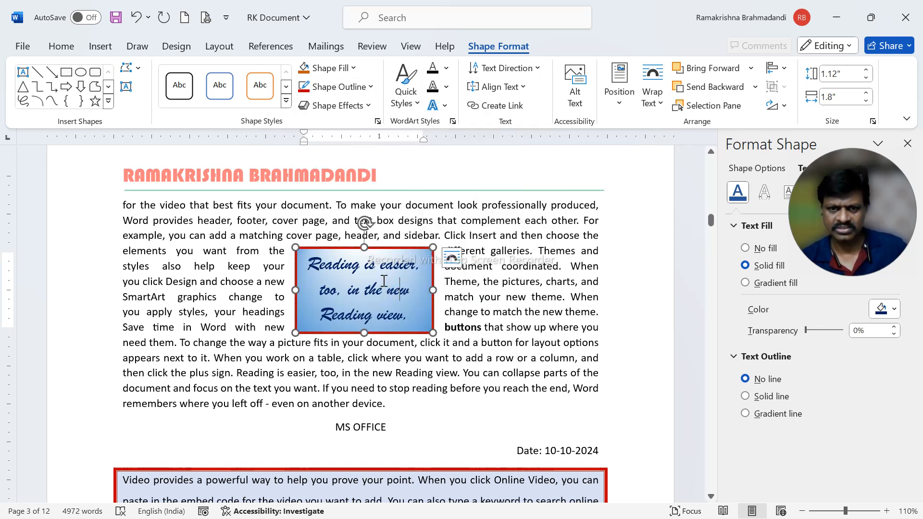
{"action": "left_click", "coordinate": [386, 248]}
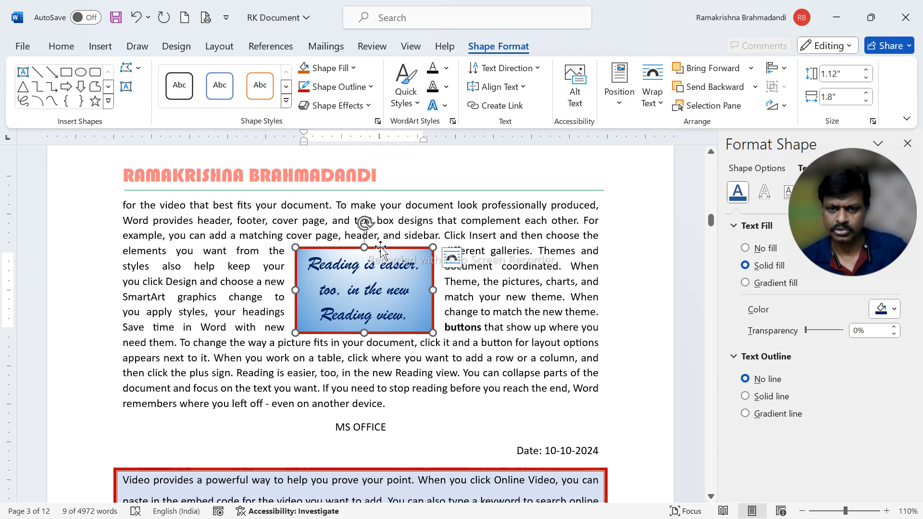
{"action": "left_click", "coordinate": [446, 67]}
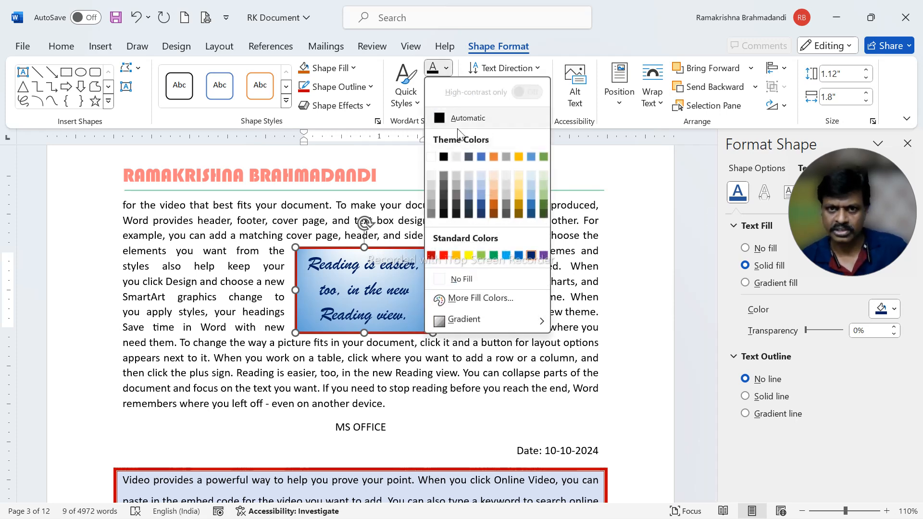
{"action": "left_click", "coordinate": [432, 256]}
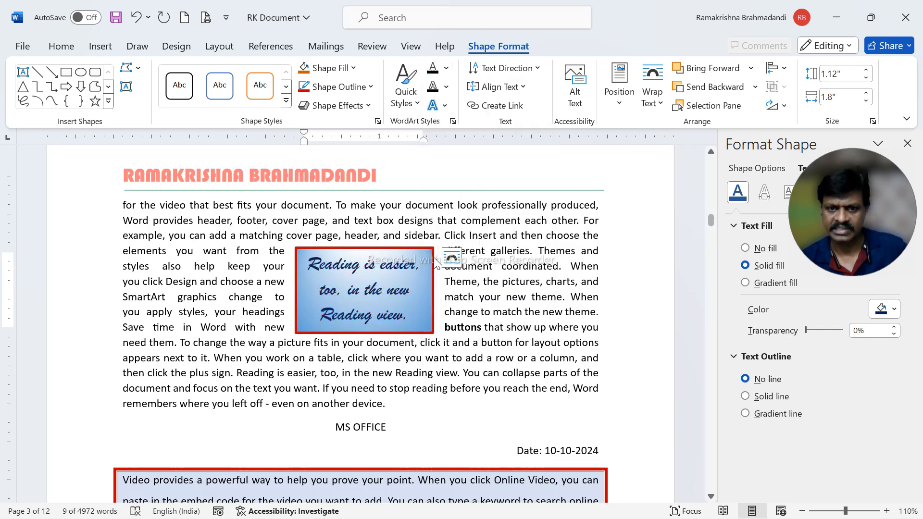
Add an outer shadow offset to the left to the text box shape
{"action": "left_click", "coordinate": [434, 105]}
{"action": "mouse_move", "coordinate": [475, 141]}
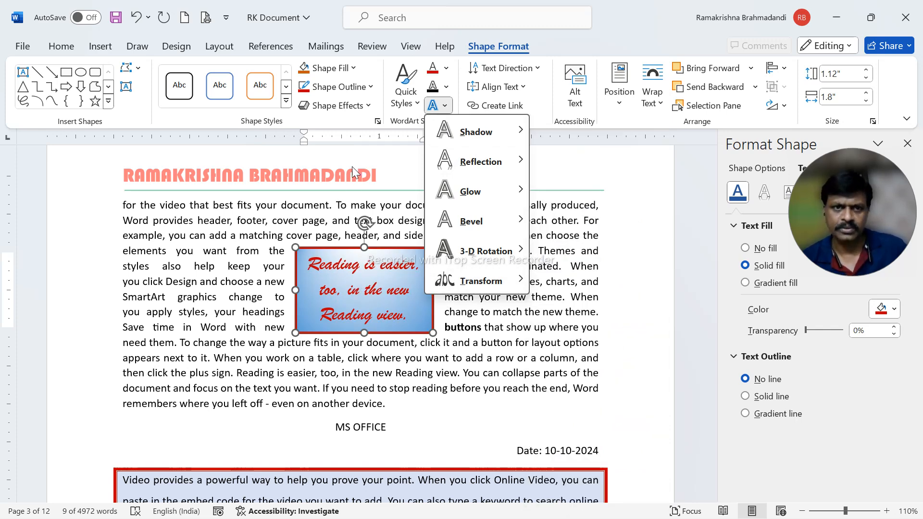
{"action": "left_click", "coordinate": [340, 107]}
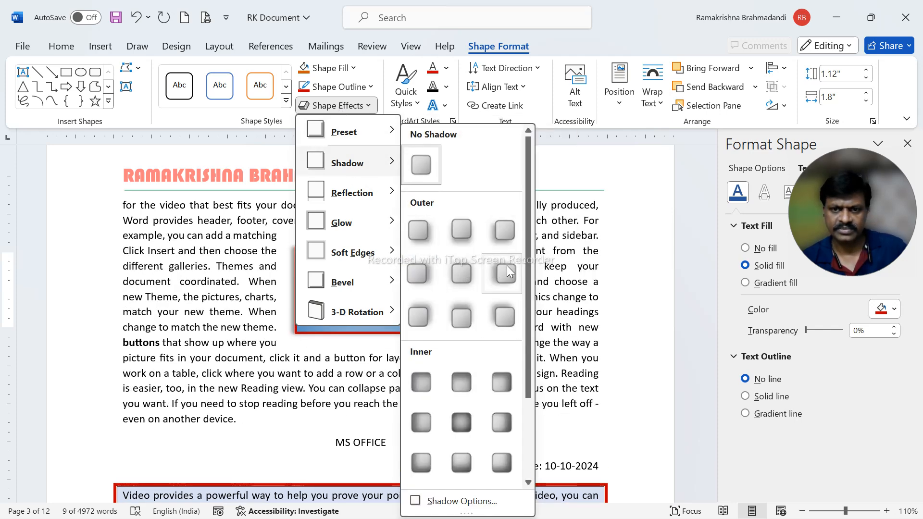
{"action": "left_click", "coordinate": [505, 274]}
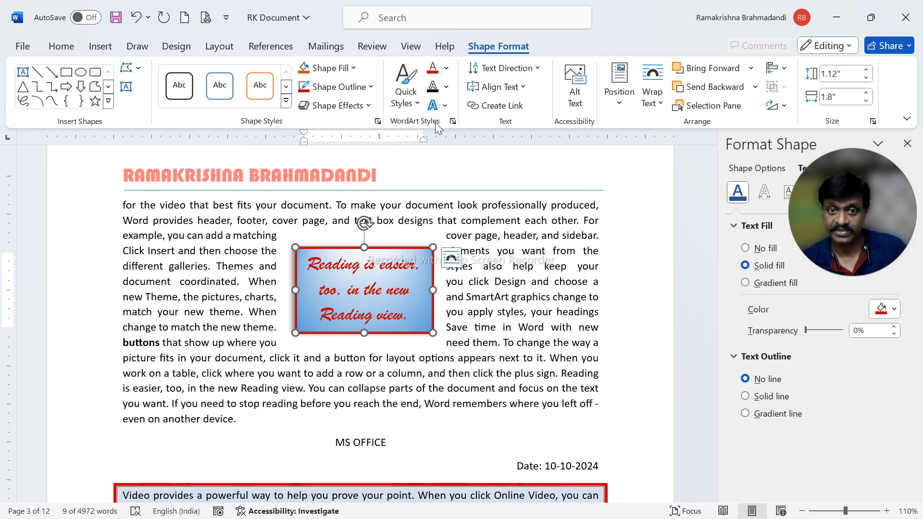
Apply an outer shadow offset to the upper left to the text box's text, and deselect the box
{"action": "left_click", "coordinate": [443, 106]}
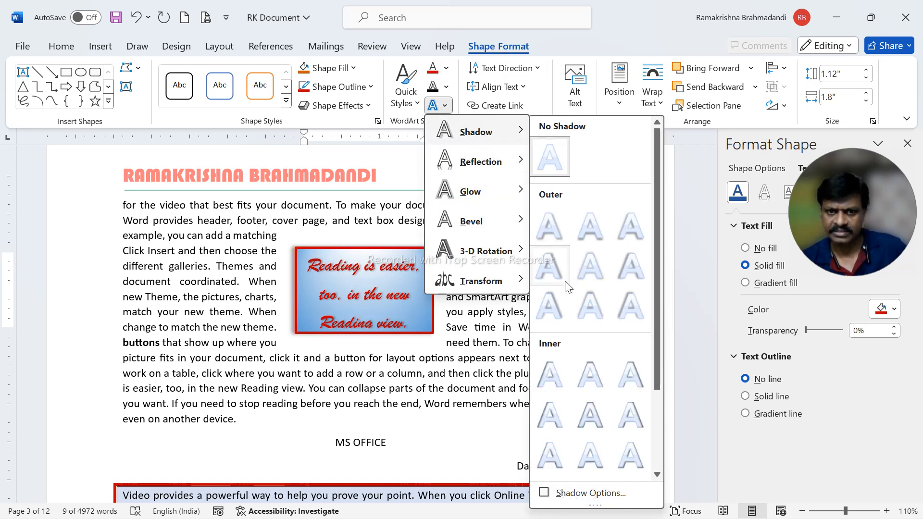
{"action": "left_click", "coordinate": [620, 310]}
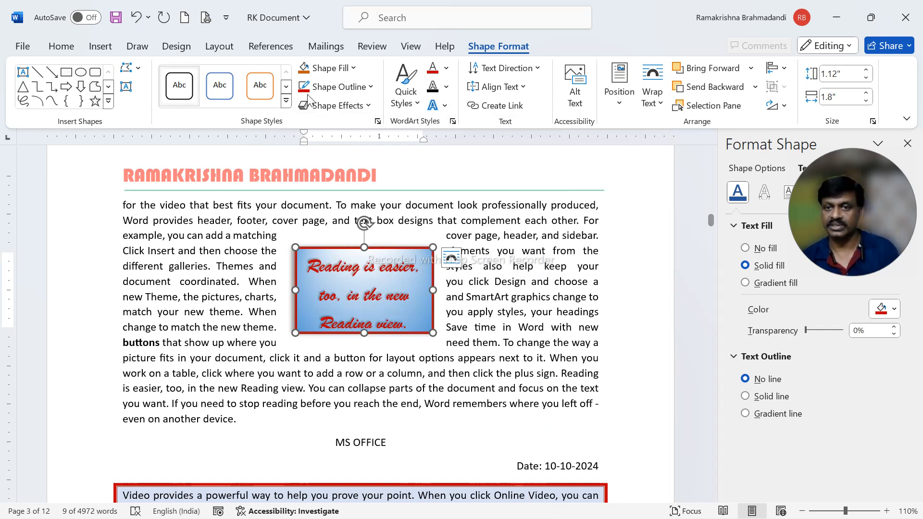
{"action": "left_click", "coordinate": [485, 296]}
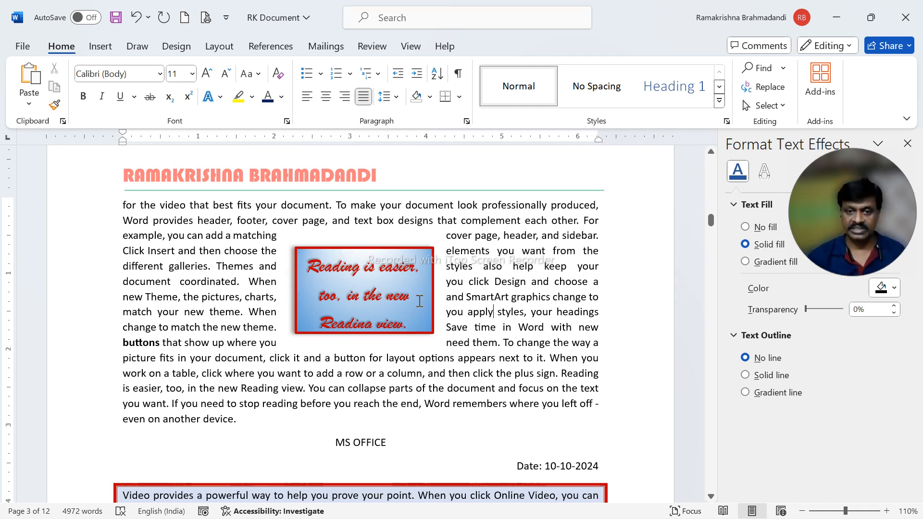
Set the line spacing of the indented paragraph beginning "Video provides a powerful way" to 1.15
{"action": "left_click", "coordinate": [100, 46]}
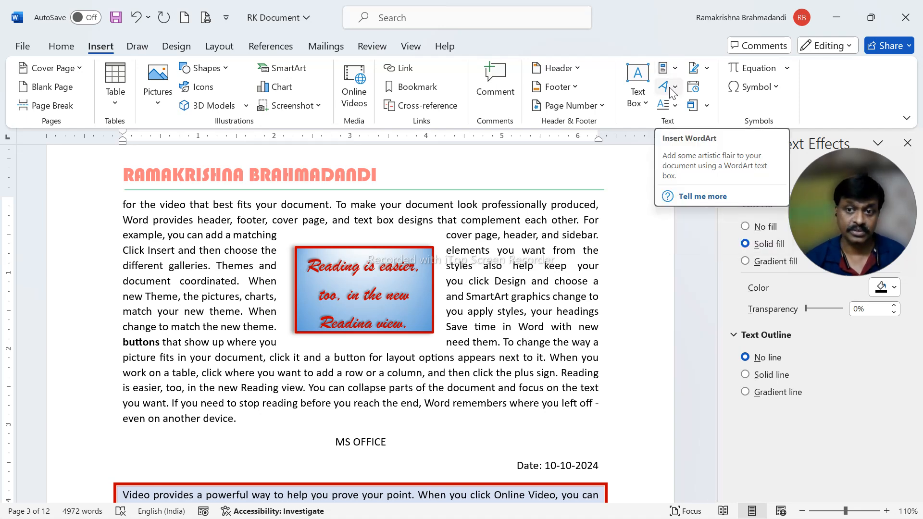
{"action": "scroll", "coordinate": [492, 322], "scroll_direction": "down", "scroll_amount": 15}
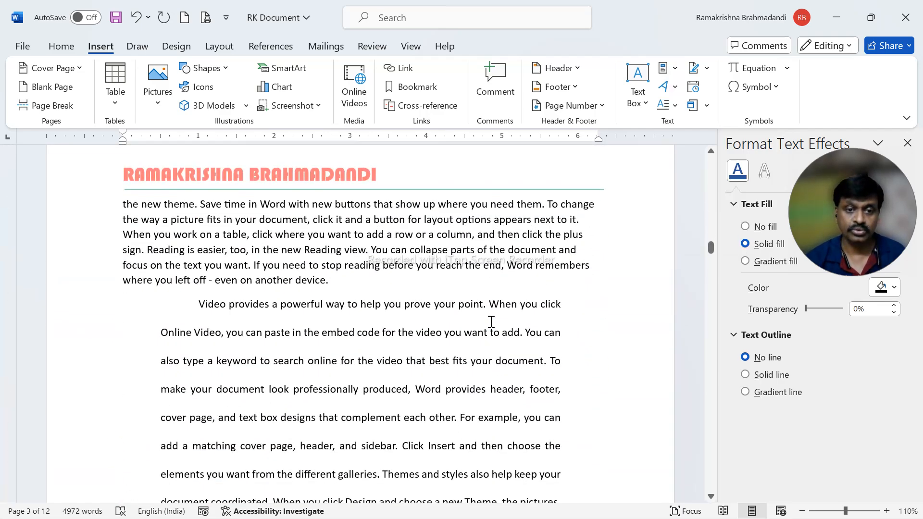
{"action": "scroll", "coordinate": [491, 321], "scroll_direction": "down", "scroll_amount": 3}
{"action": "scroll", "coordinate": [418, 283], "scroll_direction": "up", "scroll_amount": 2}
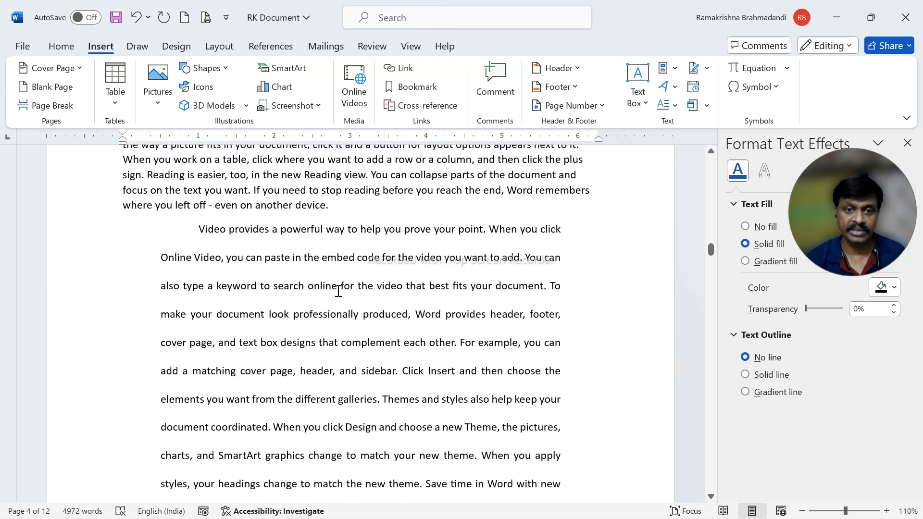
{"action": "left_click", "coordinate": [351, 228]}
{"action": "left_click", "coordinate": [61, 46]}
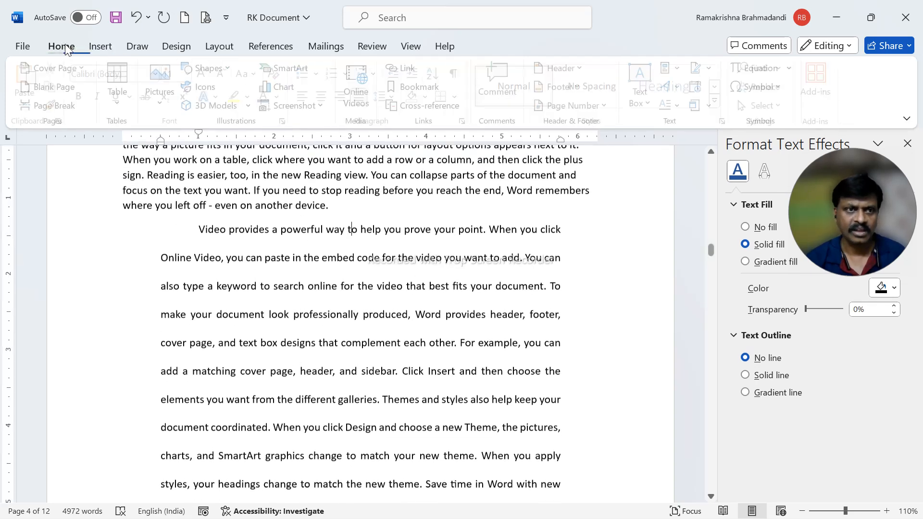
{"action": "left_click", "coordinate": [384, 96]}
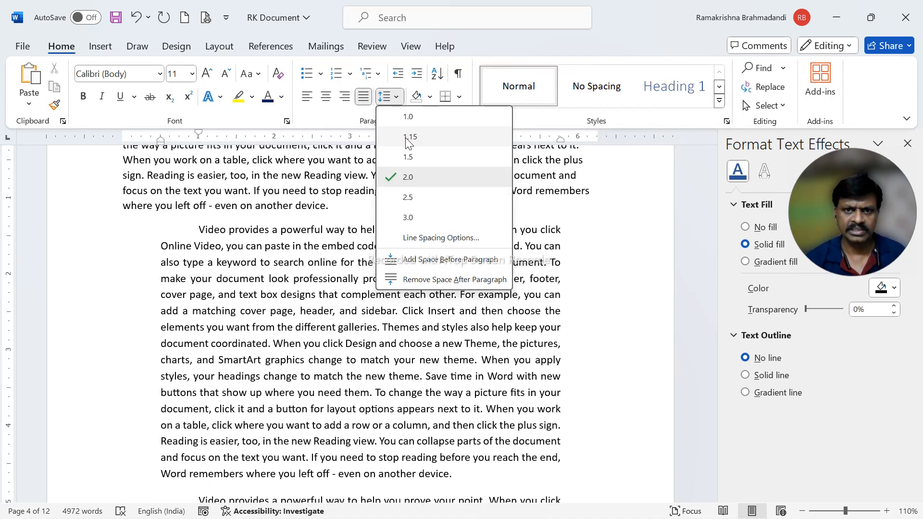
{"action": "left_click", "coordinate": [406, 134]}
Insert a WordArt in the blue hard-shadow style with a white outline at the end of the preceding paragraph, and enter the first name as its text
{"action": "scroll", "coordinate": [384, 254], "scroll_direction": "up", "scroll_amount": 2}
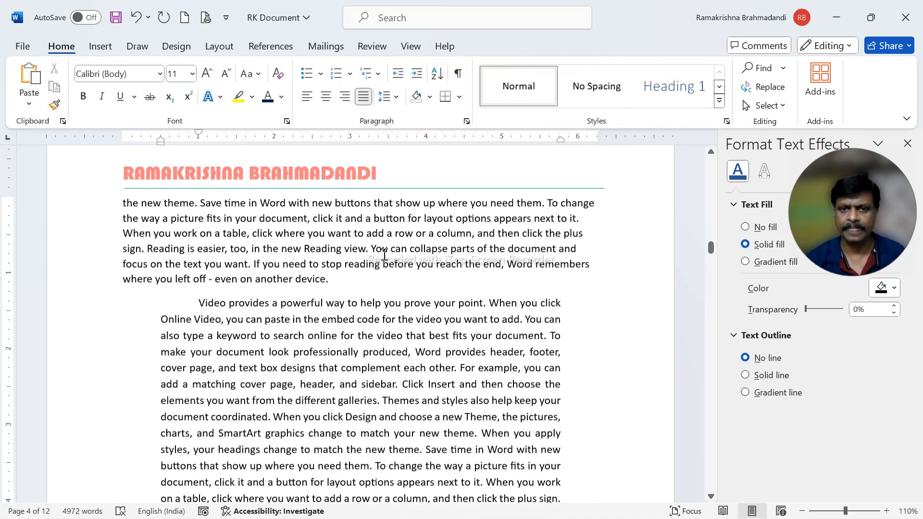
{"action": "left_click", "coordinate": [381, 287]}
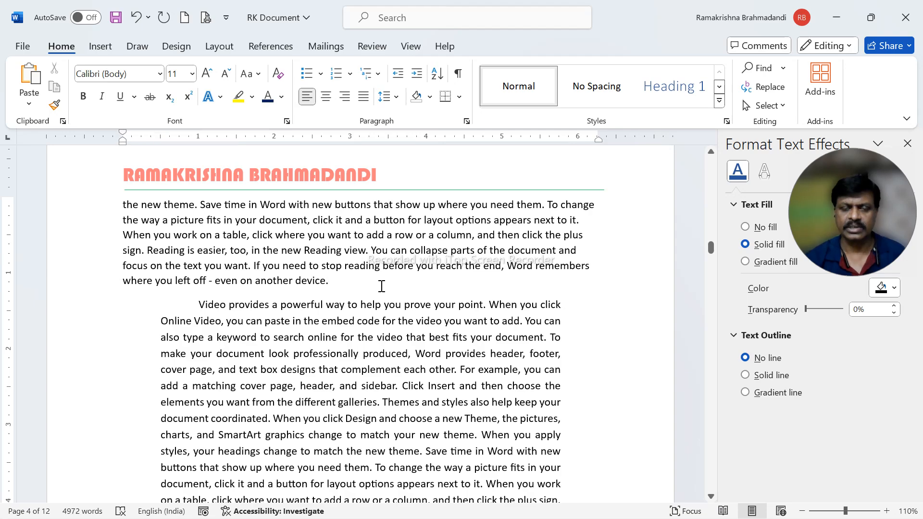
{"action": "scroll", "coordinate": [382, 284], "scroll_direction": "up", "scroll_amount": 8}
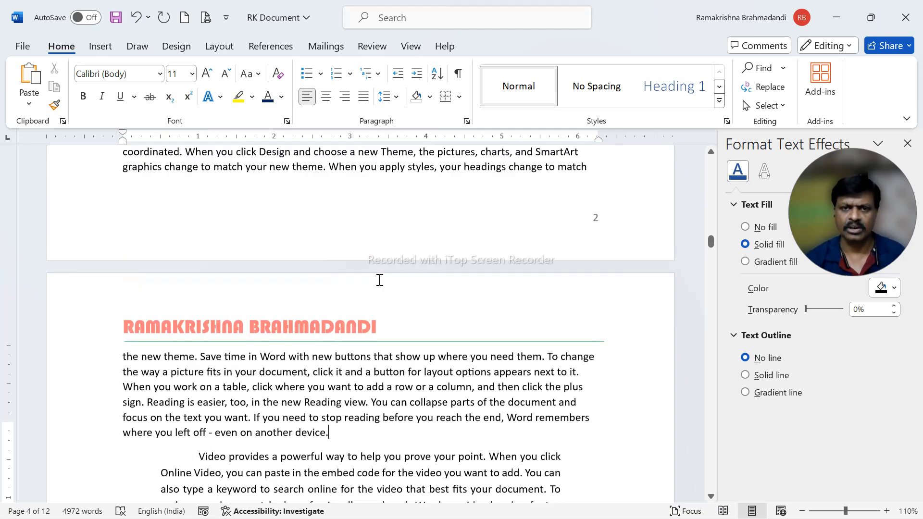
{"action": "scroll", "coordinate": [380, 281], "scroll_direction": "down", "scroll_amount": 8}
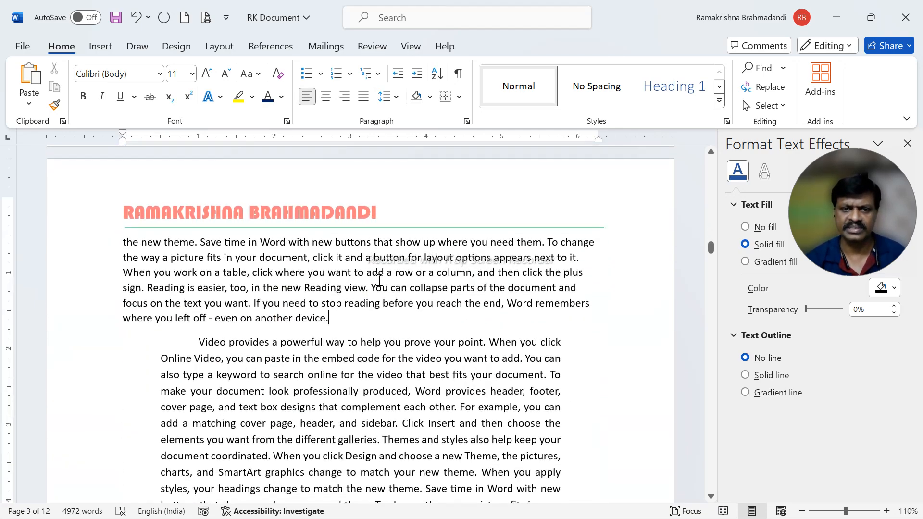
{"action": "left_click", "coordinate": [101, 46]}
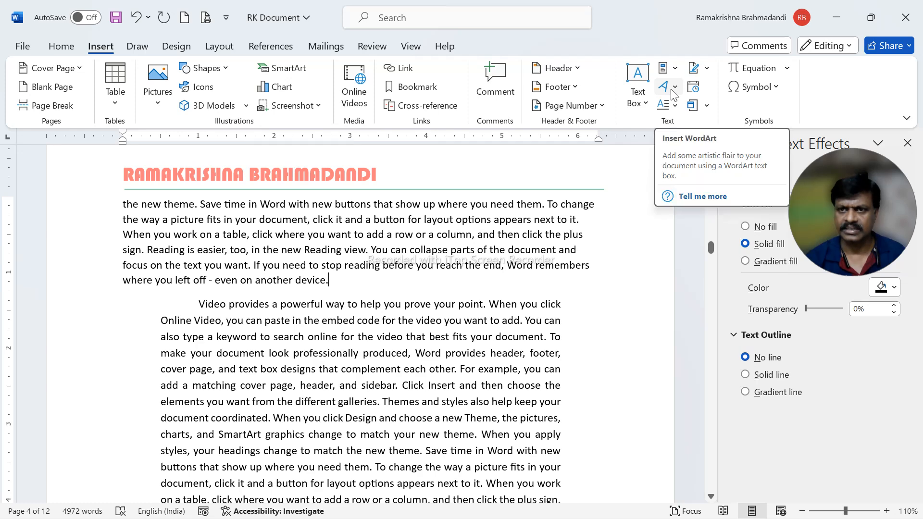
{"action": "left_click", "coordinate": [671, 89]}
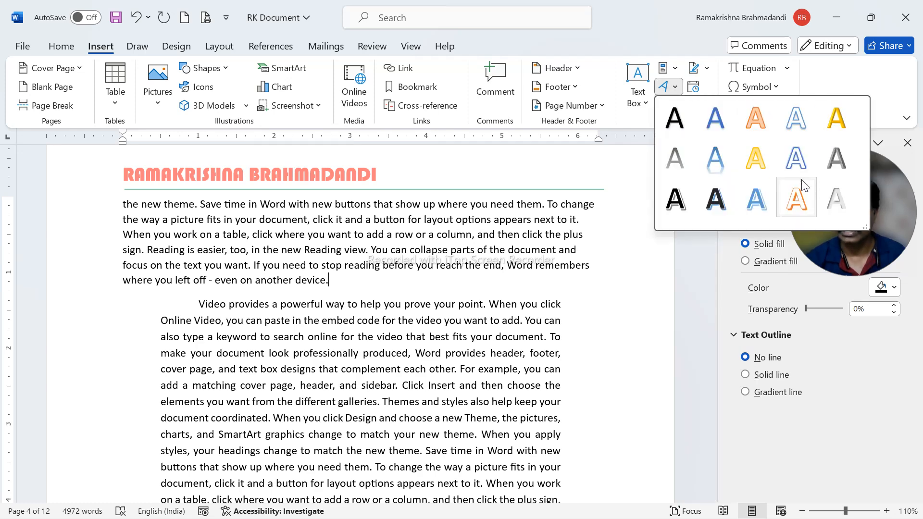
{"action": "left_click", "coordinate": [766, 200]}
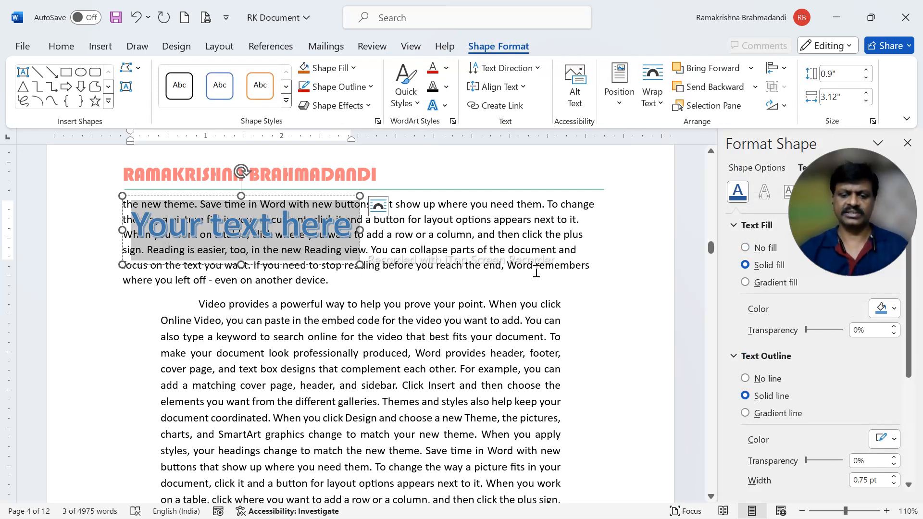
{"action": "type", "text": "Ra"}
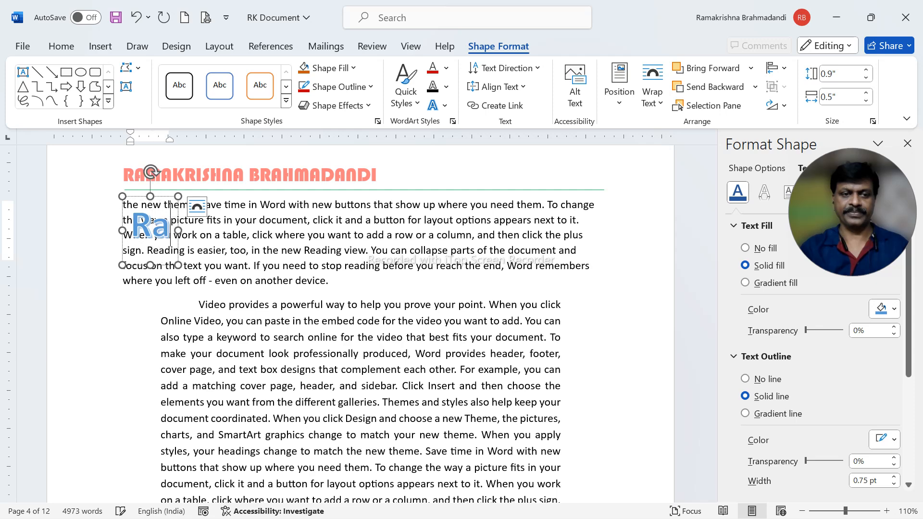
{"action": "type", "text": "makrishna"}
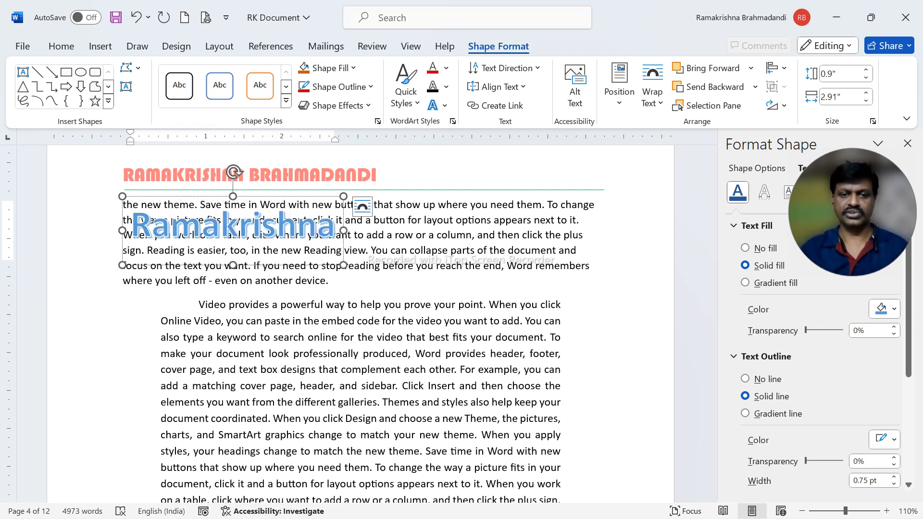
Move the WordArt into the upper part of the indented paragraph and set its text wrapping to Square
{"action": "left_click_drag", "start_coordinate": [303, 192], "coordinate": [413, 321]}
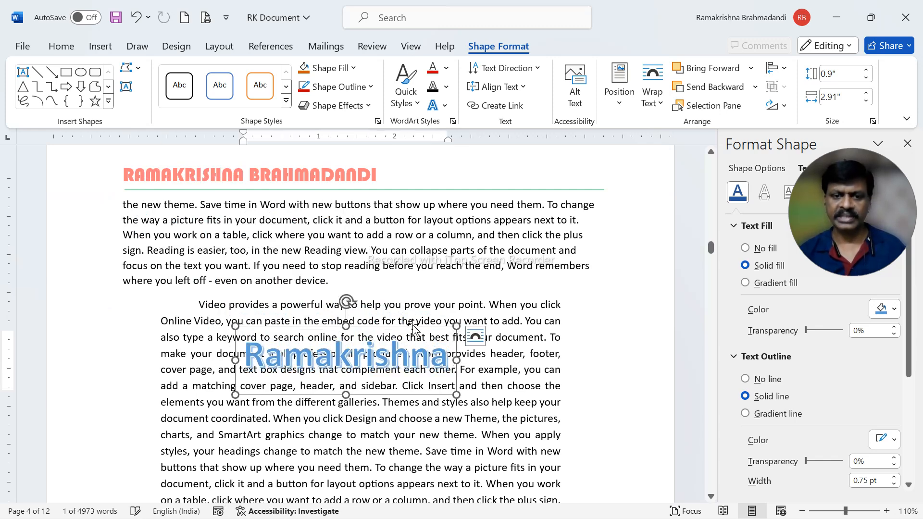
{"action": "left_click", "coordinate": [657, 100]}
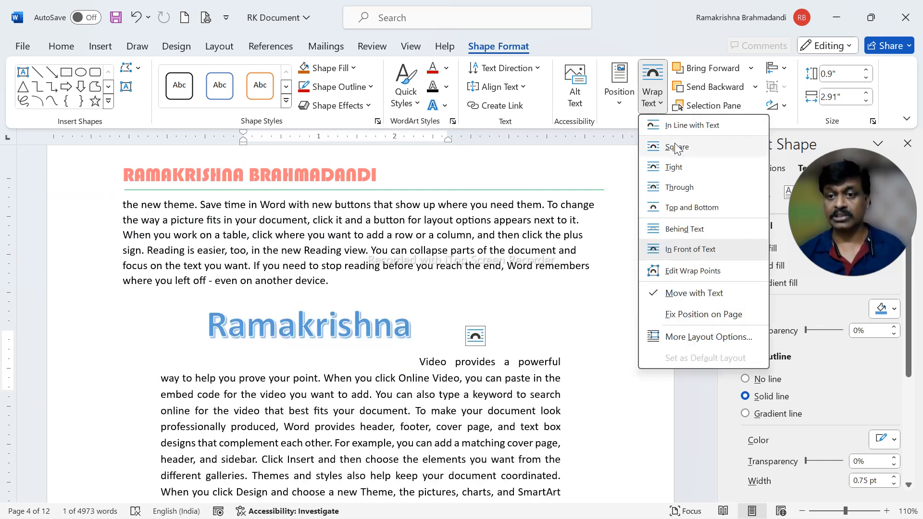
{"action": "left_click", "coordinate": [678, 147]}
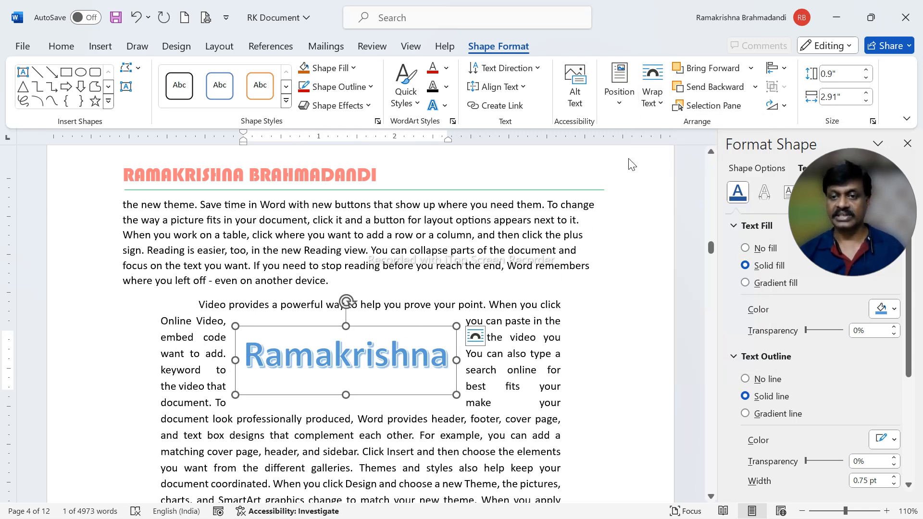
Change the WordArt's text wrapping to Tight and deselect it
{"action": "left_click", "coordinate": [652, 99]}
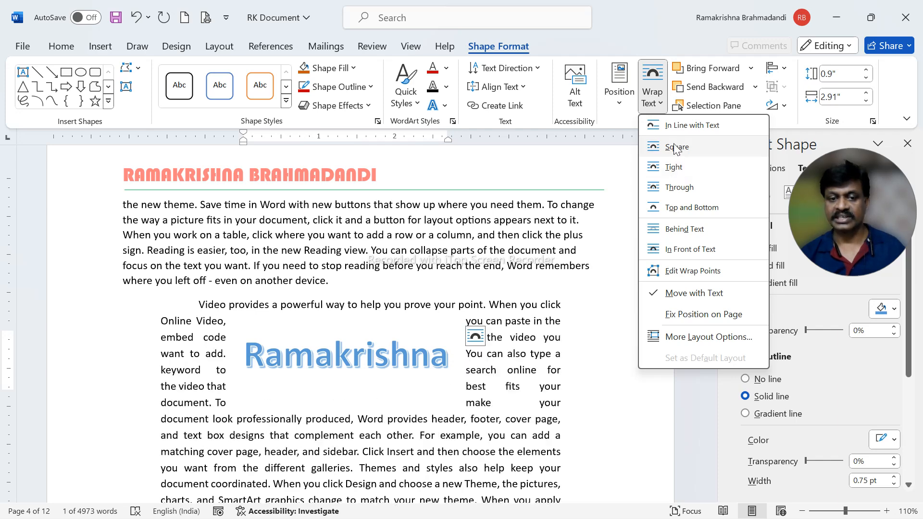
{"action": "left_click", "coordinate": [677, 167]}
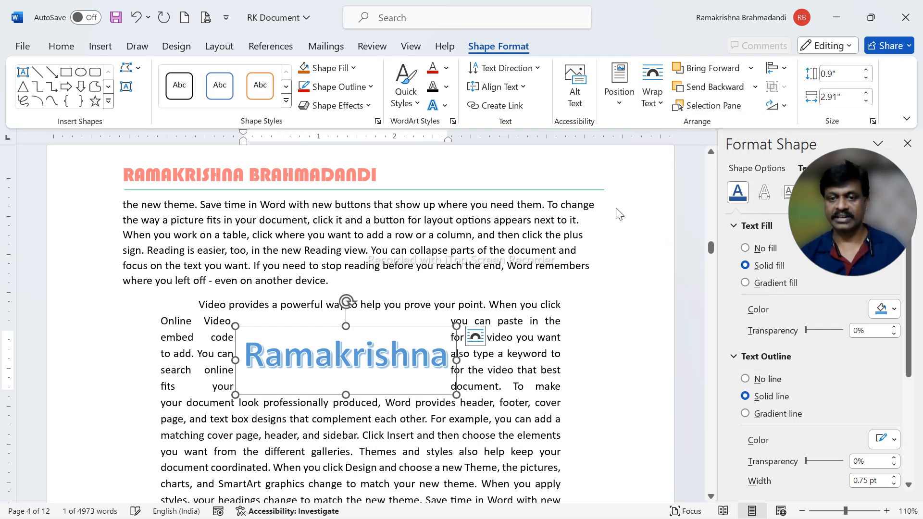
{"action": "left_click", "coordinate": [534, 338]}
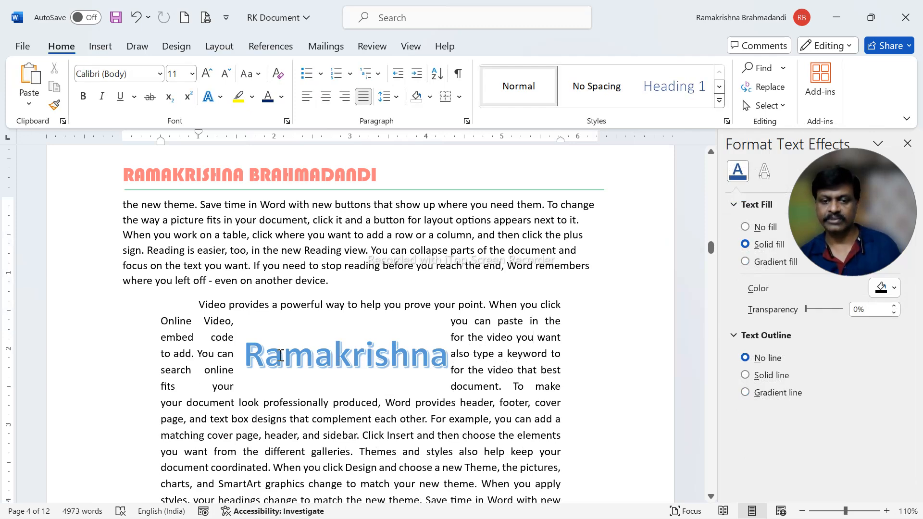
{"action": "left_click", "coordinate": [420, 357]}
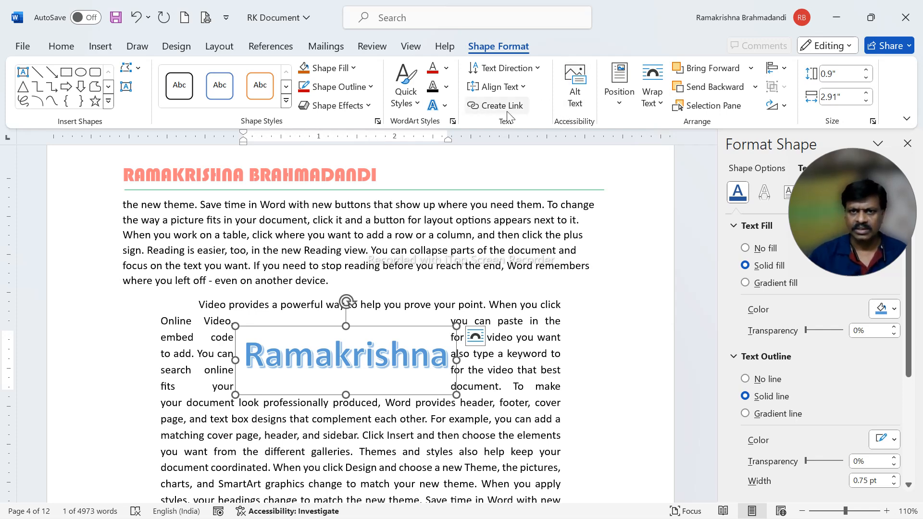
{"action": "left_click", "coordinate": [101, 48]}
{"action": "left_click", "coordinate": [676, 84]}
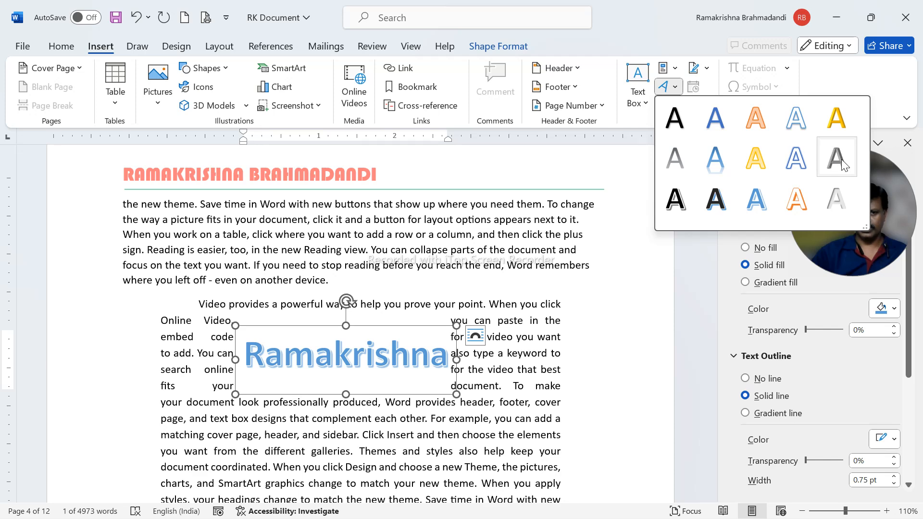
{"action": "left_click", "coordinate": [760, 163]}
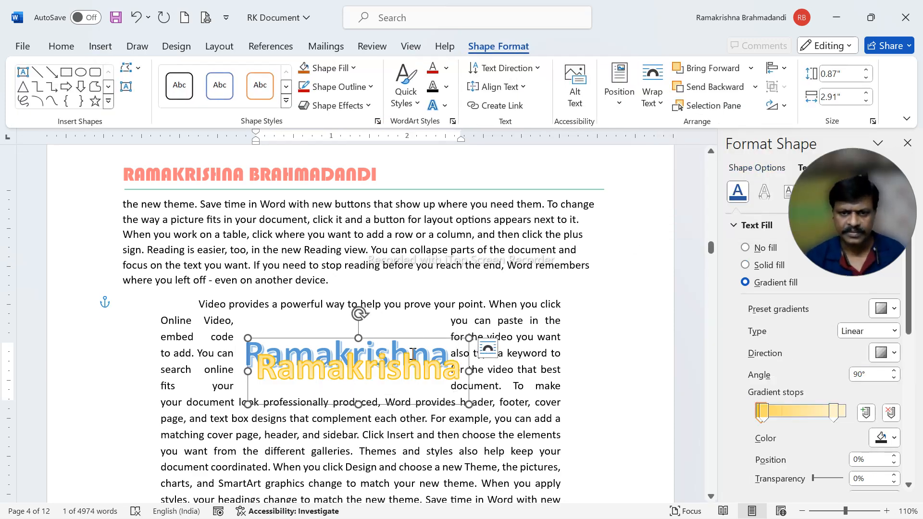
{"action": "key", "text": "ctrl+z"}
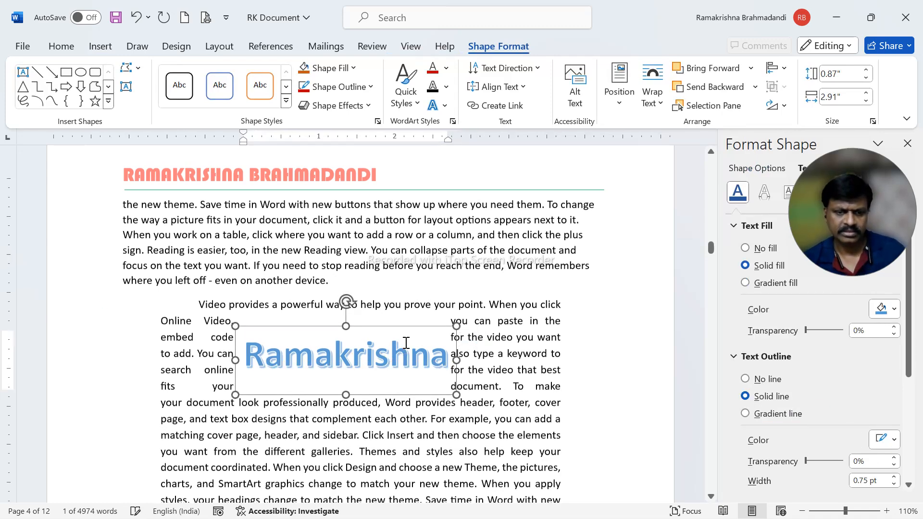
Try to apply an orange glow variation to the WordArt as a shape effect
{"action": "key", "text": "ctrl+a"}
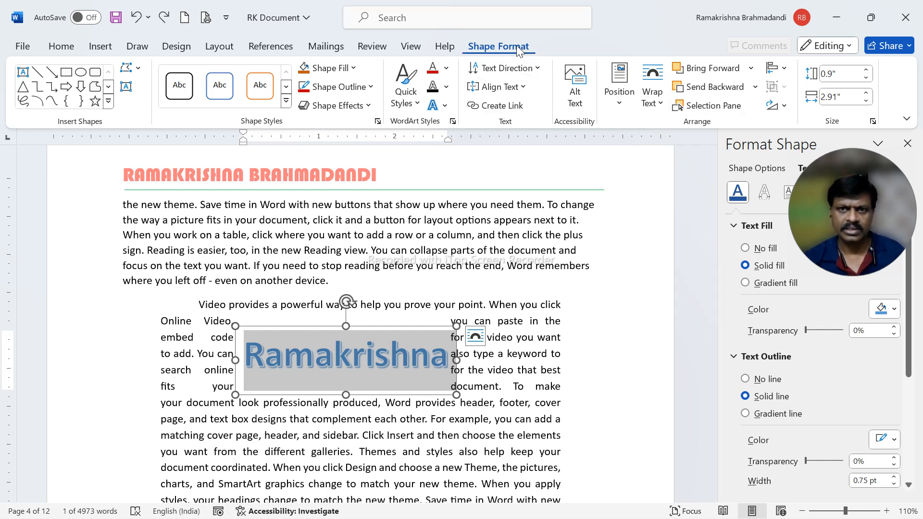
{"action": "left_click", "coordinate": [369, 106]}
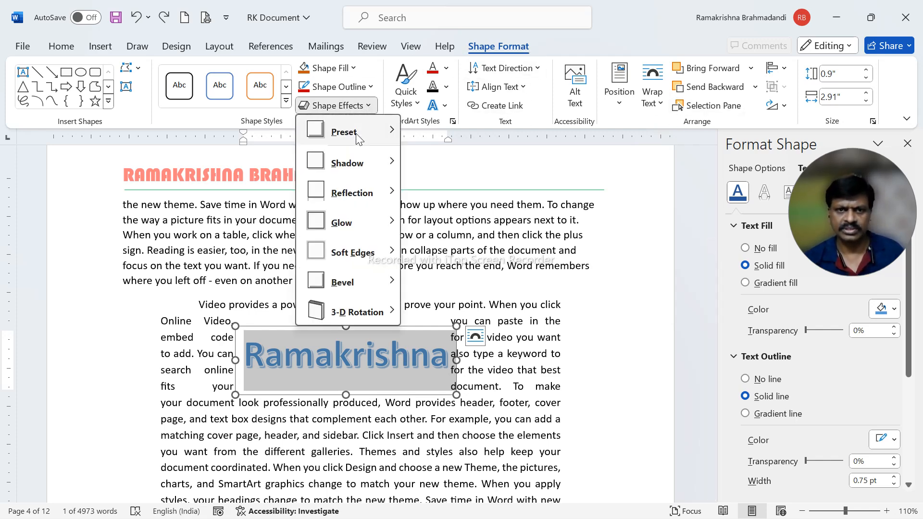
{"action": "mouse_move", "coordinate": [392, 135]}
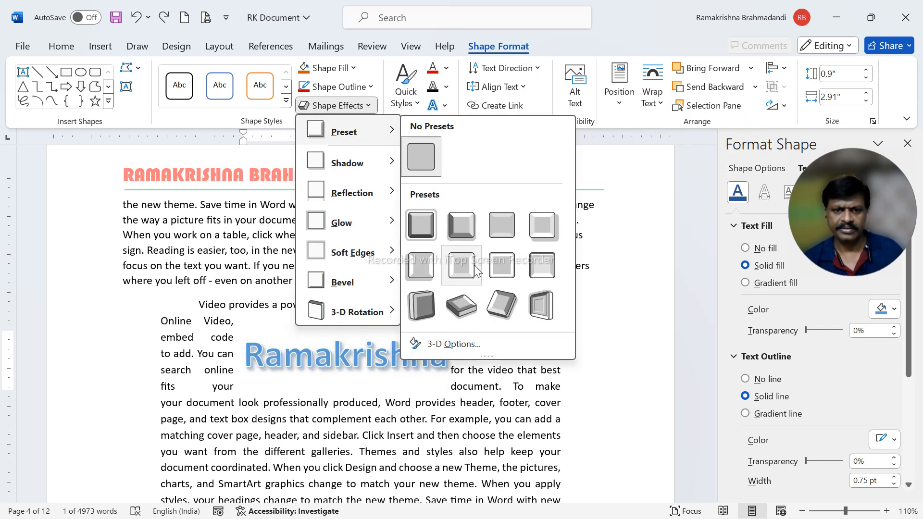
{"action": "mouse_move", "coordinate": [378, 170]}
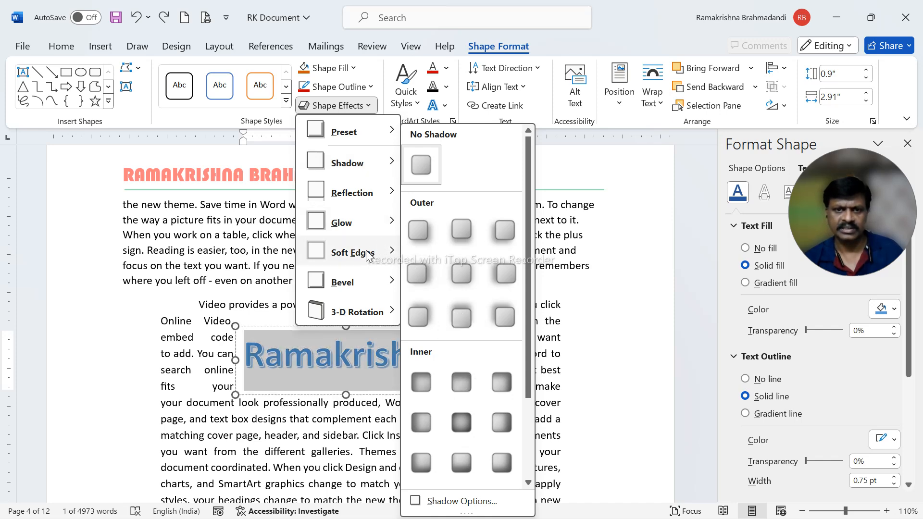
{"action": "mouse_move", "coordinate": [374, 235]}
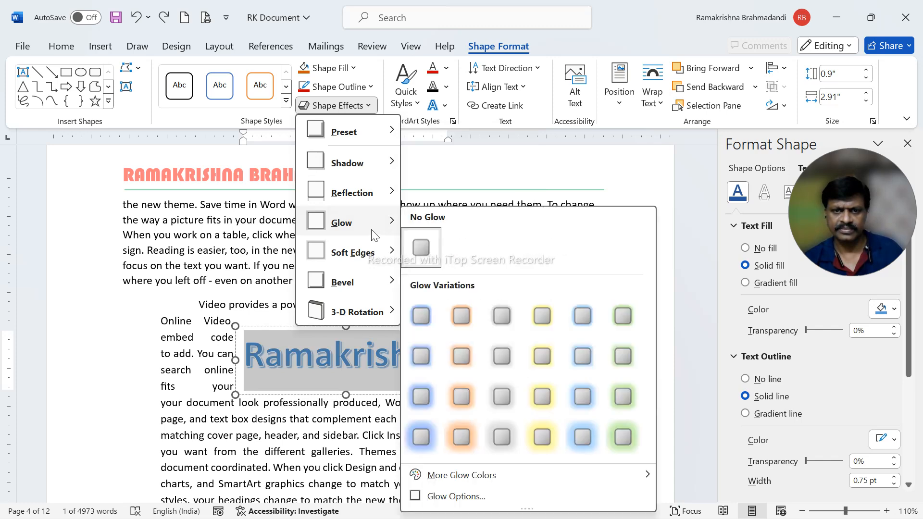
{"action": "left_click", "coordinate": [466, 395]}
{"action": "left_click", "coordinate": [396, 356]}
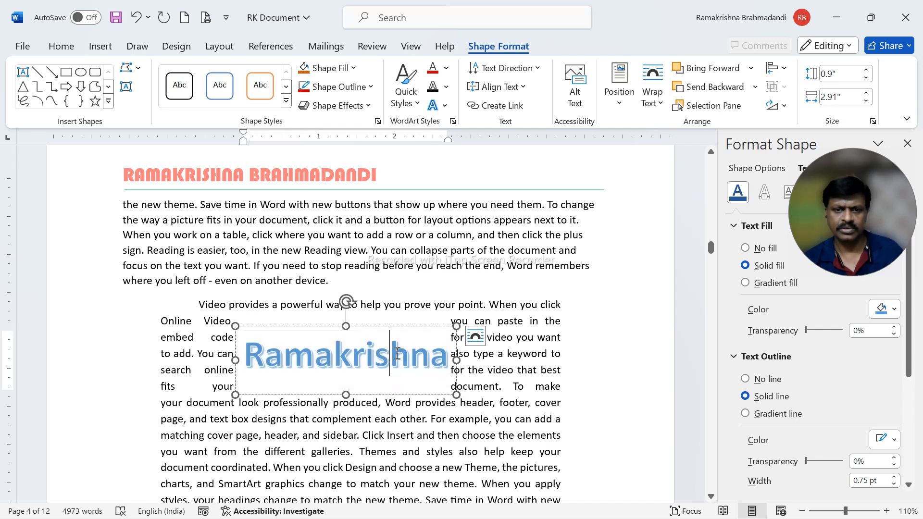
Apply the largest orange glow variation to the WordArt's text as a text effect
{"action": "left_click", "coordinate": [408, 327]}
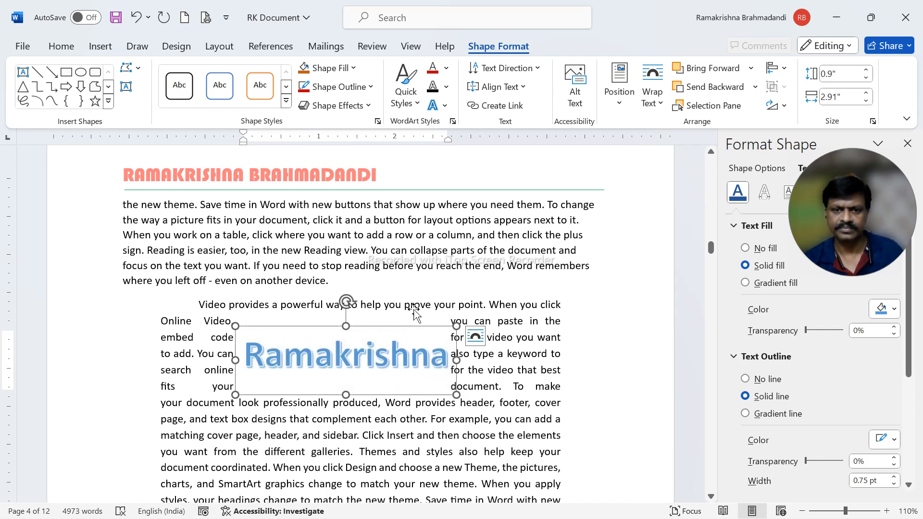
{"action": "left_click", "coordinate": [445, 107]}
{"action": "mouse_move", "coordinate": [469, 131]}
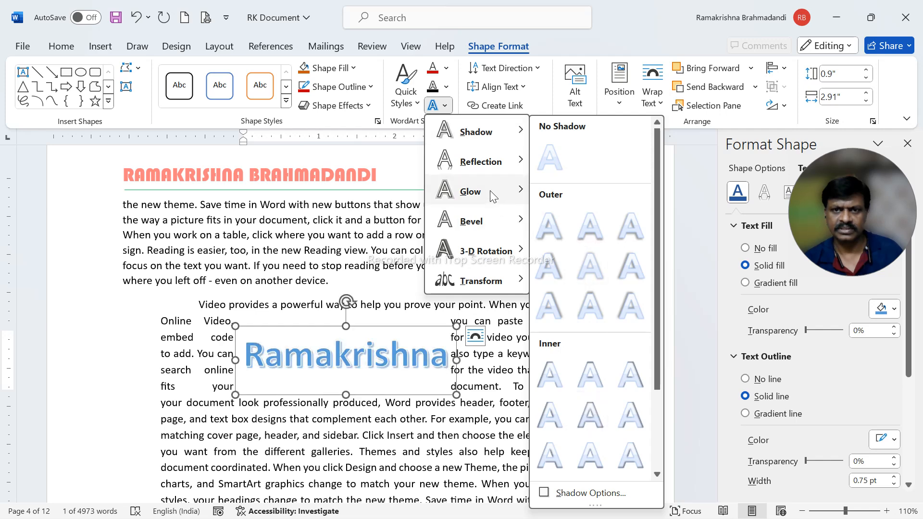
{"action": "mouse_move", "coordinate": [488, 163]}
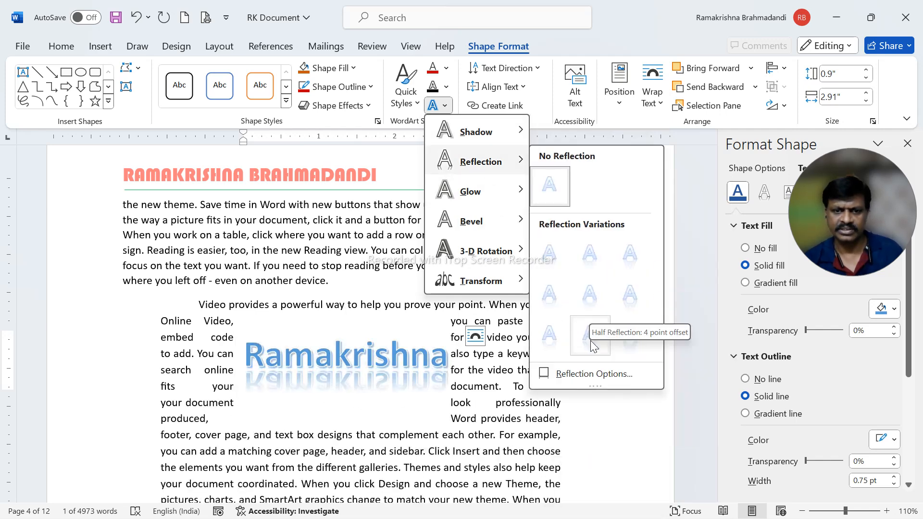
{"action": "mouse_move", "coordinate": [485, 198]}
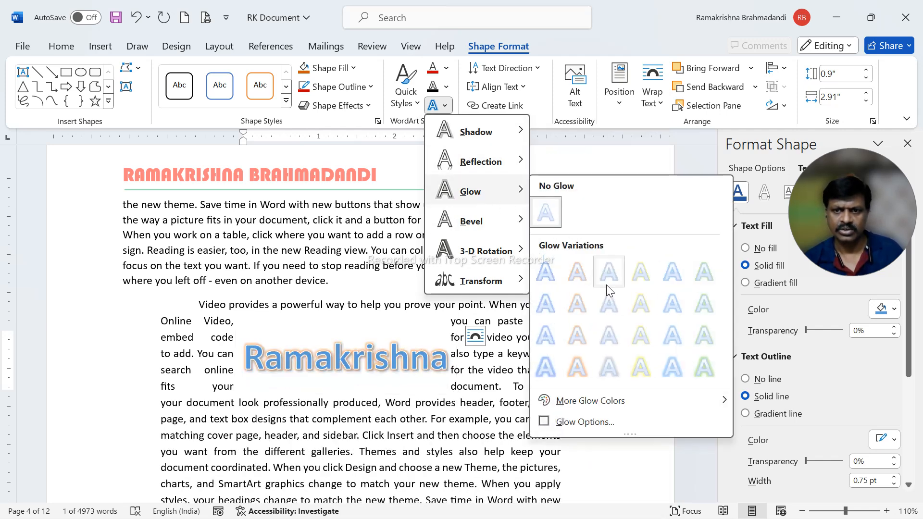
{"action": "left_click", "coordinate": [590, 375]}
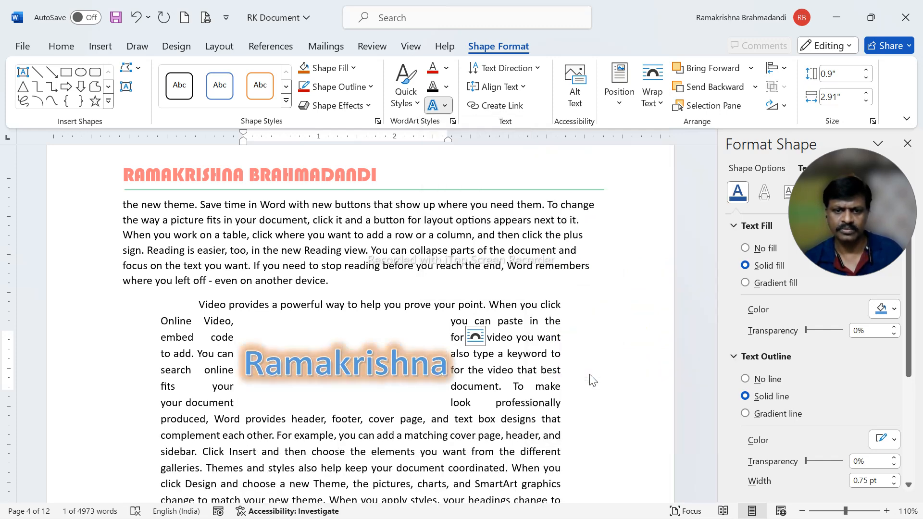
{"action": "left_click", "coordinate": [445, 107]}
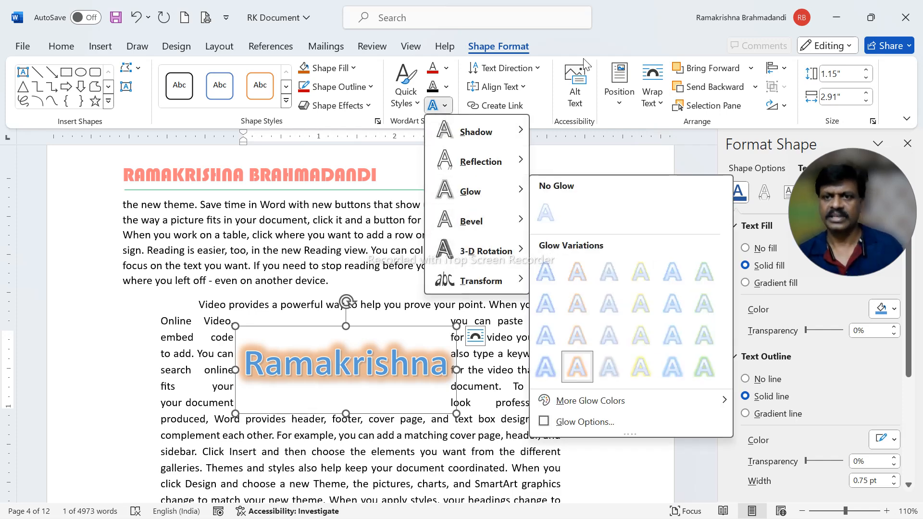
{"action": "left_click", "coordinate": [615, 28]}
{"action": "left_click", "coordinate": [342, 244]}
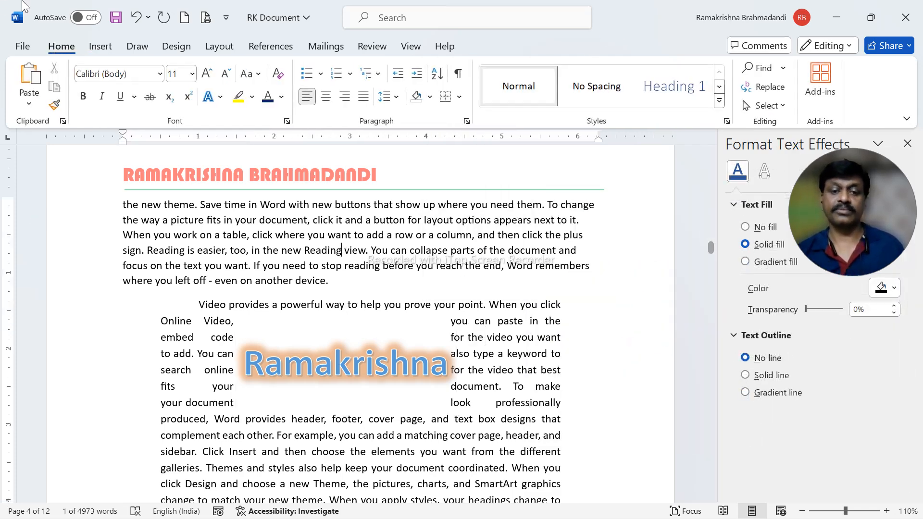
Move the WordArt down to the middle of the indented paragraph, below its opening lines
{"action": "left_click", "coordinate": [103, 46]}
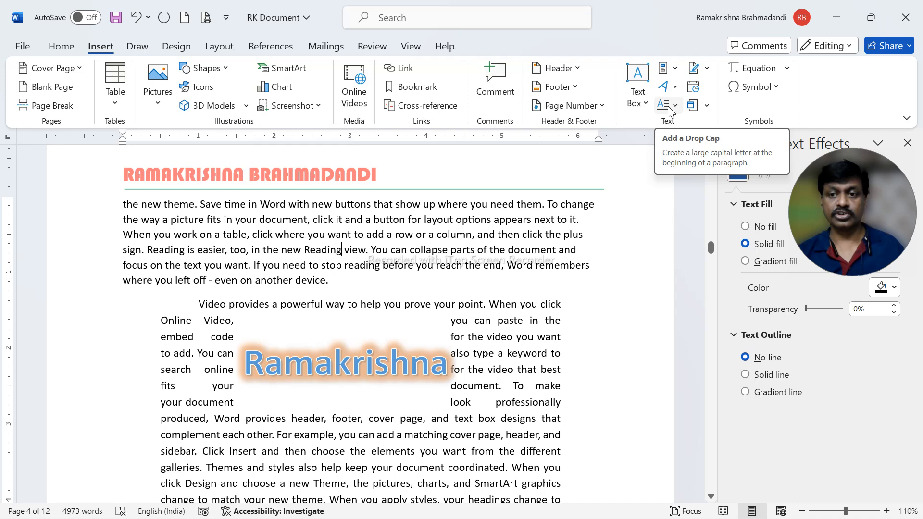
{"action": "left_click", "coordinate": [382, 371]}
{"action": "left_click_drag", "start_coordinate": [398, 331], "coordinate": [414, 432]}
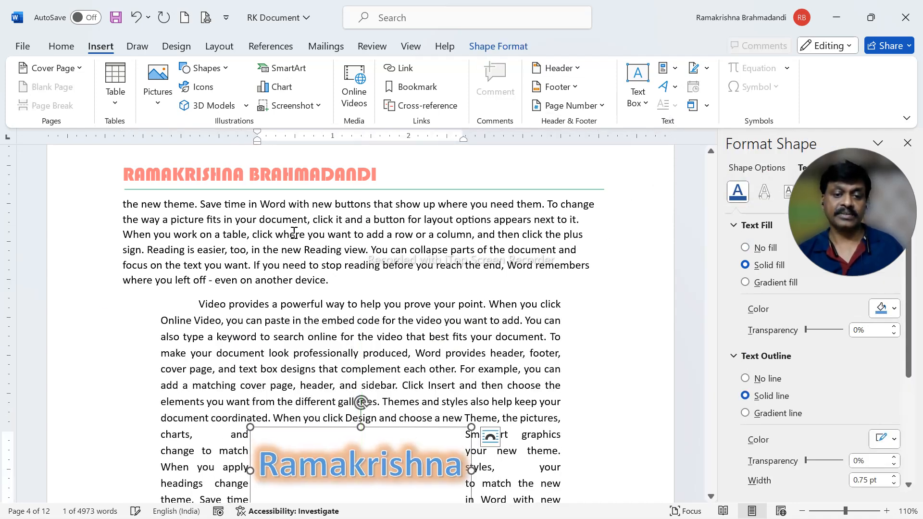
{"action": "scroll", "coordinate": [393, 320], "scroll_direction": "down", "scroll_amount": 3}
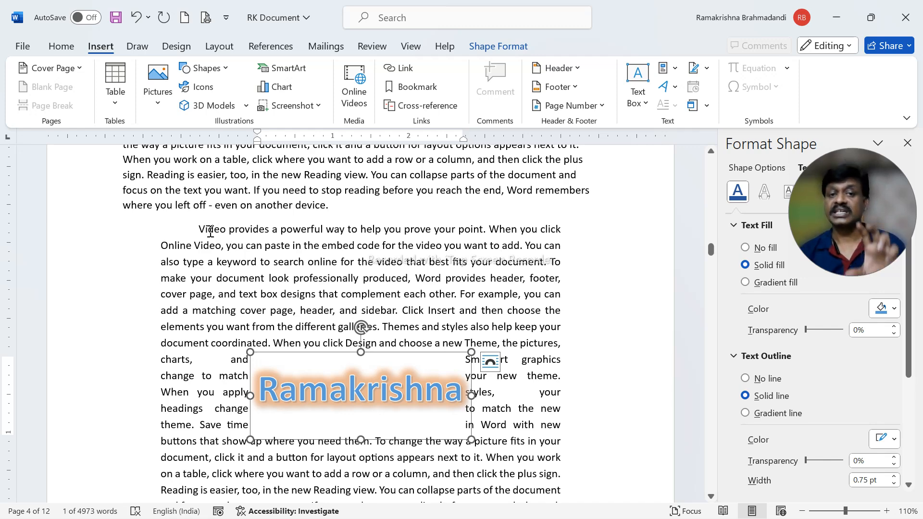
Apply a Dropped drop cap to the indented paragraph that contains the WordArt
{"action": "left_click", "coordinate": [265, 244]}
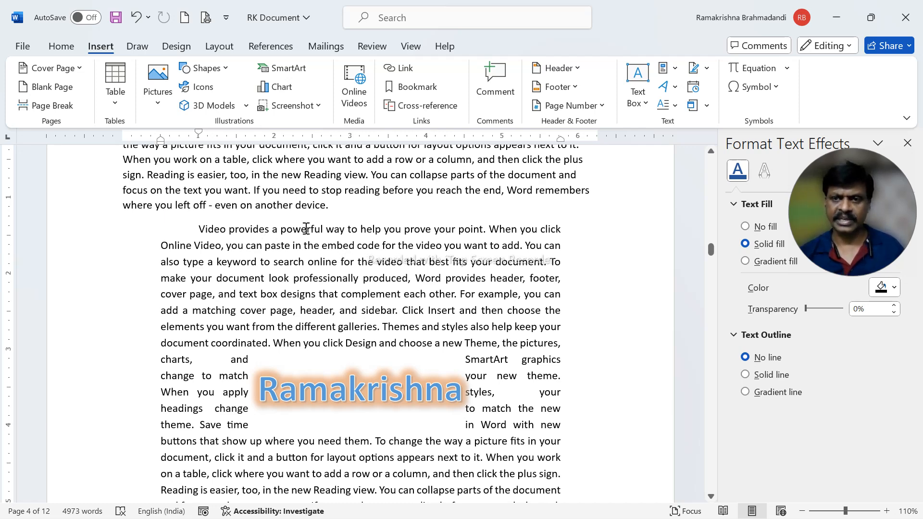
{"action": "left_click", "coordinate": [675, 107]}
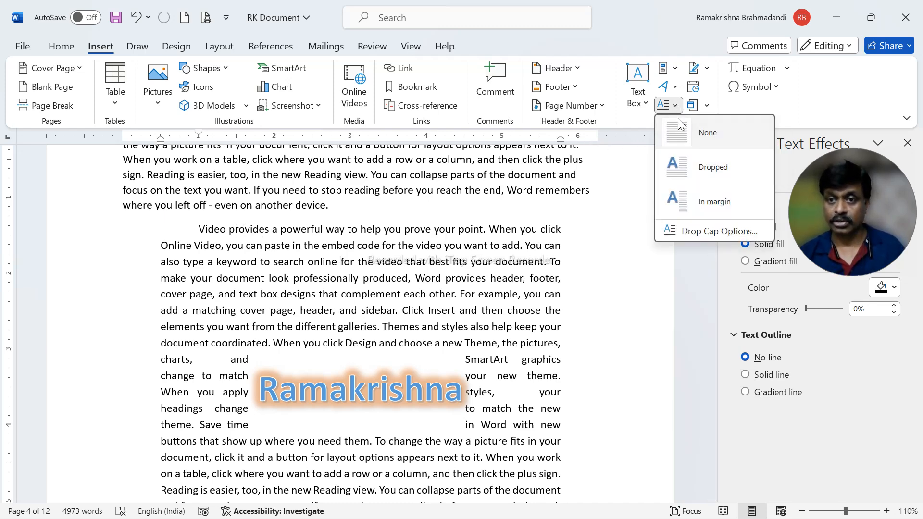
{"action": "left_click", "coordinate": [685, 165]}
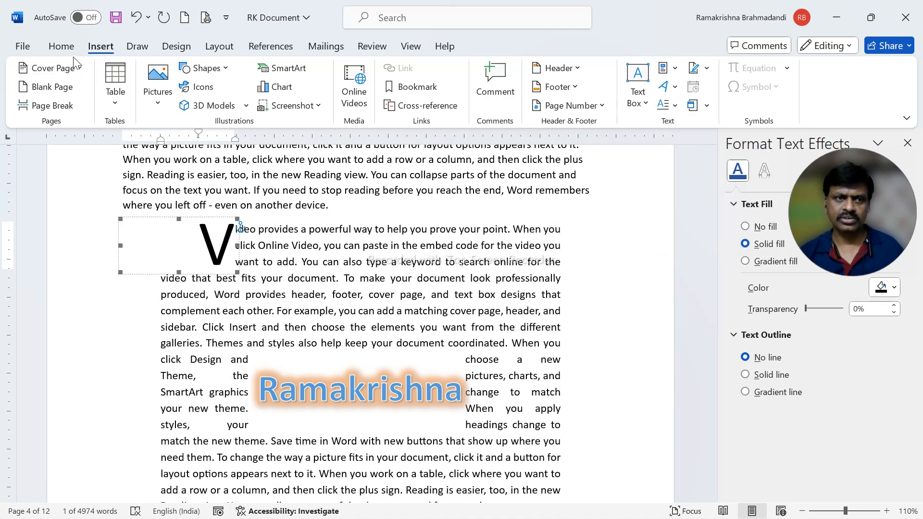
Try the Bauhaus 93 and Bodoni MT Black fonts on the drop cap letter
{"action": "left_click", "coordinate": [62, 47]}
{"action": "left_click", "coordinate": [160, 74]}
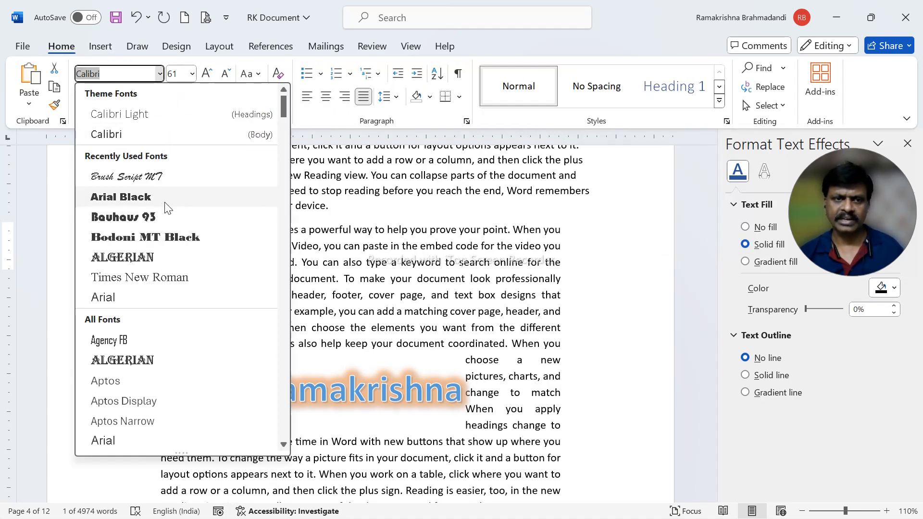
{"action": "left_click", "coordinate": [165, 218]}
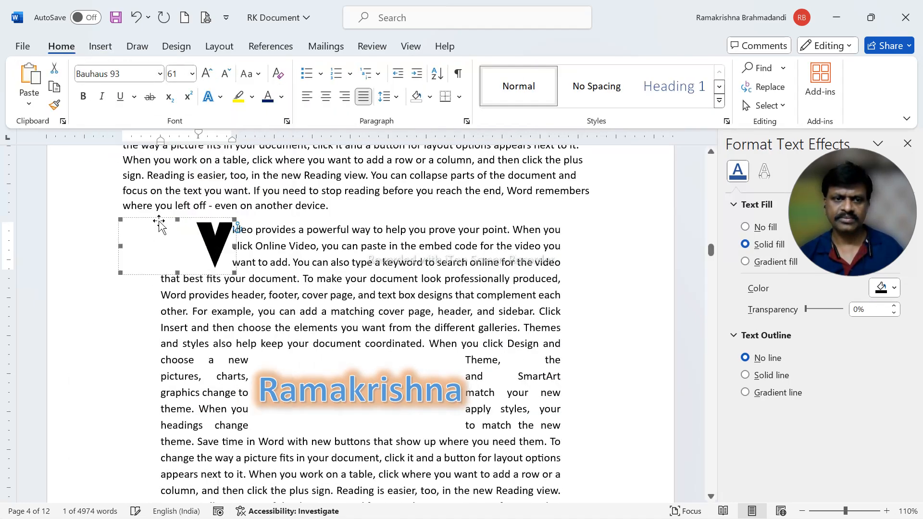
{"action": "left_click", "coordinate": [160, 73]}
{"action": "left_click", "coordinate": [154, 207]}
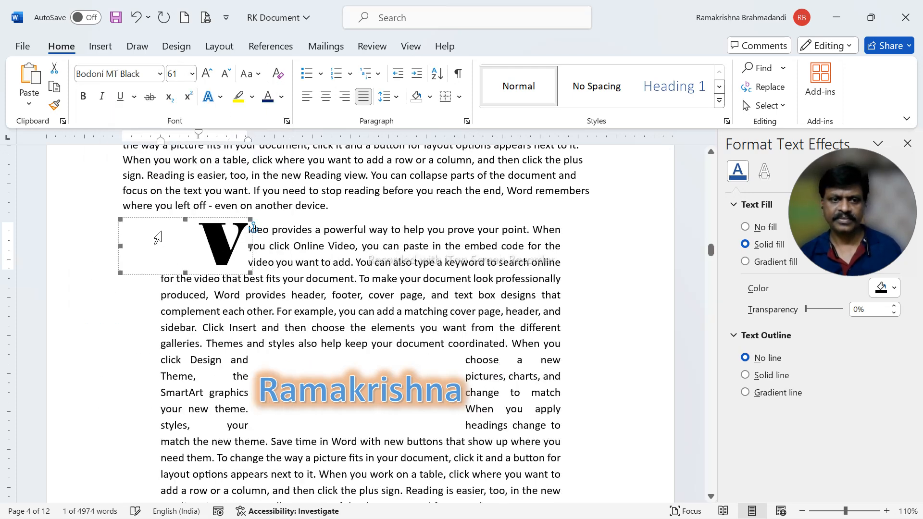
Set the drop cap's font to Algerian and its font color to red
{"action": "left_click", "coordinate": [160, 74]}
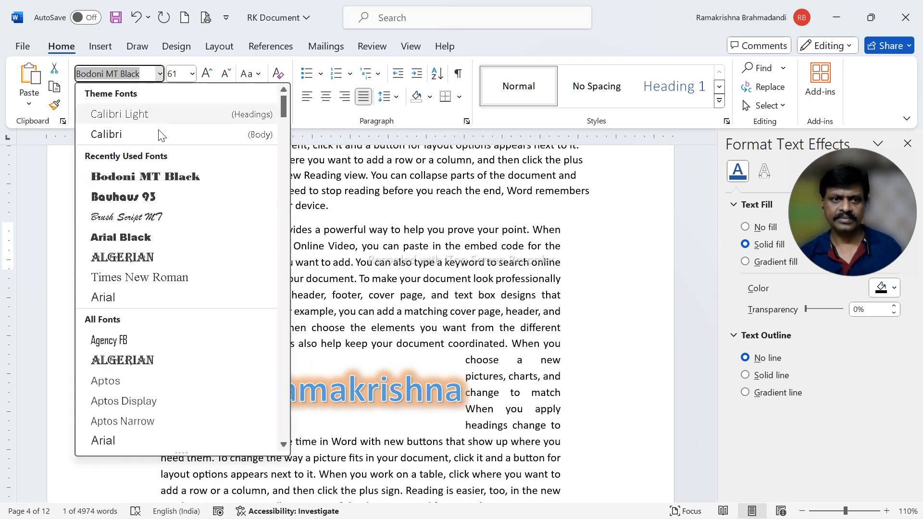
{"action": "left_click", "coordinate": [140, 255]}
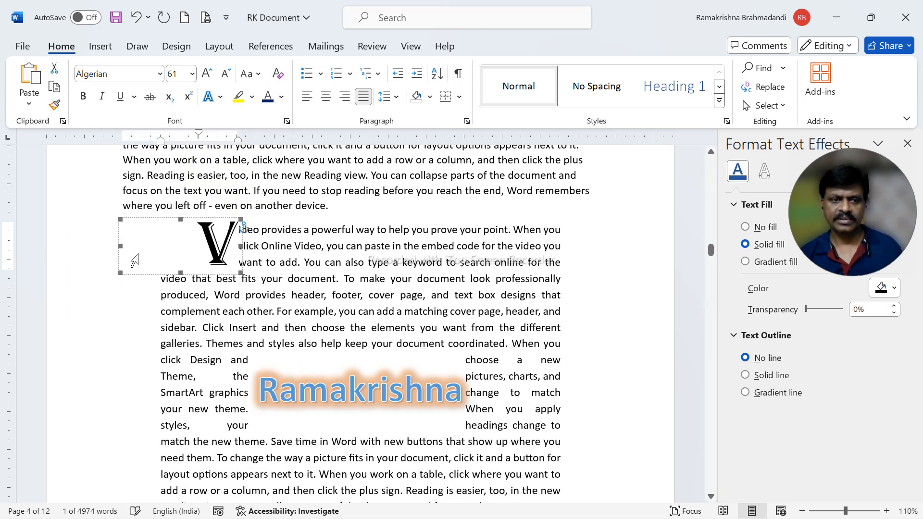
{"action": "left_click", "coordinate": [281, 97]}
{"action": "left_click", "coordinate": [279, 284]}
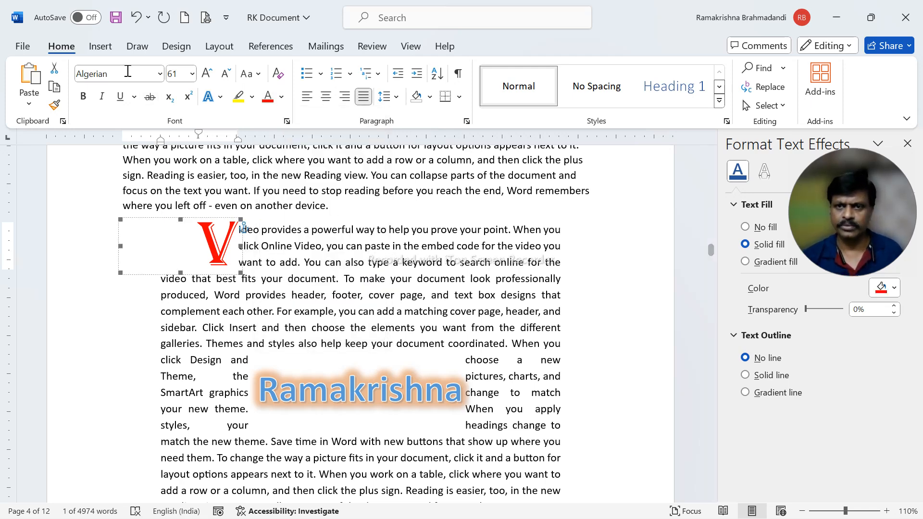
Remove the drop cap from the paragraph and undo the removal
{"action": "left_click", "coordinate": [104, 49]}
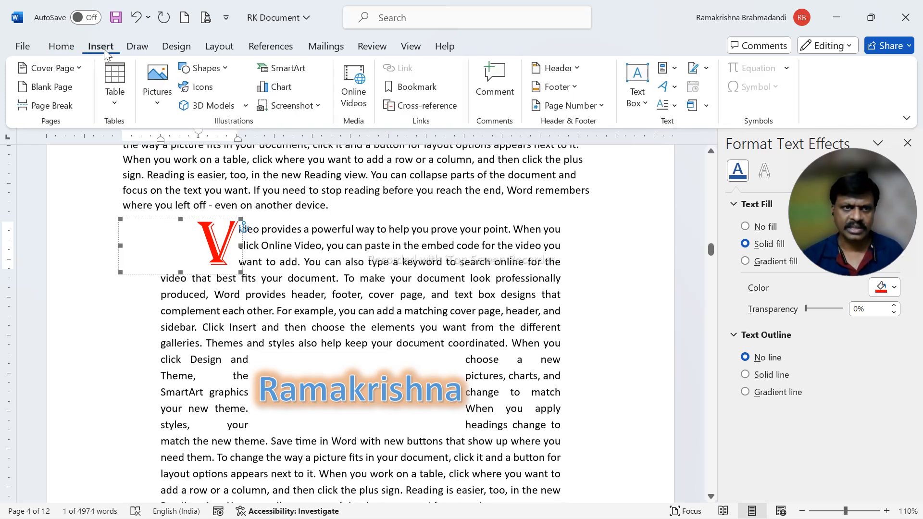
{"action": "left_click", "coordinate": [676, 105]}
{"action": "left_click", "coordinate": [685, 131]}
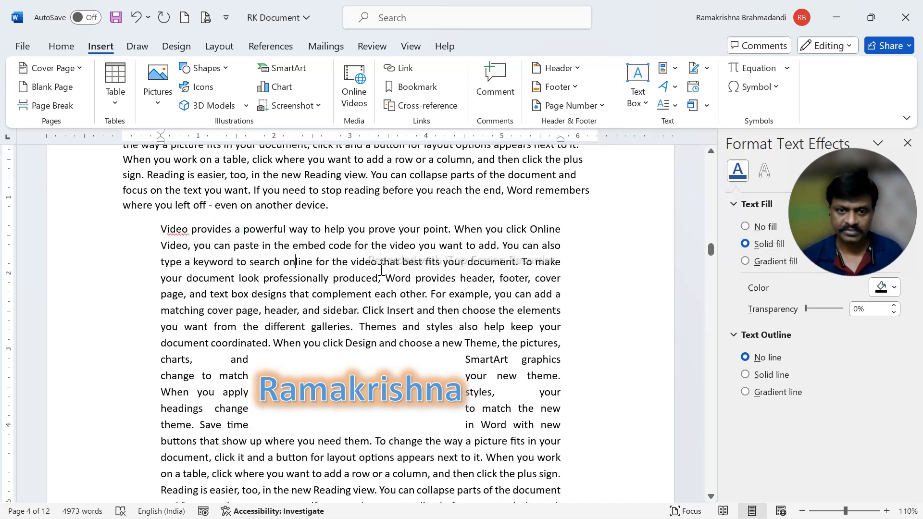
{"action": "left_click", "coordinate": [137, 19]}
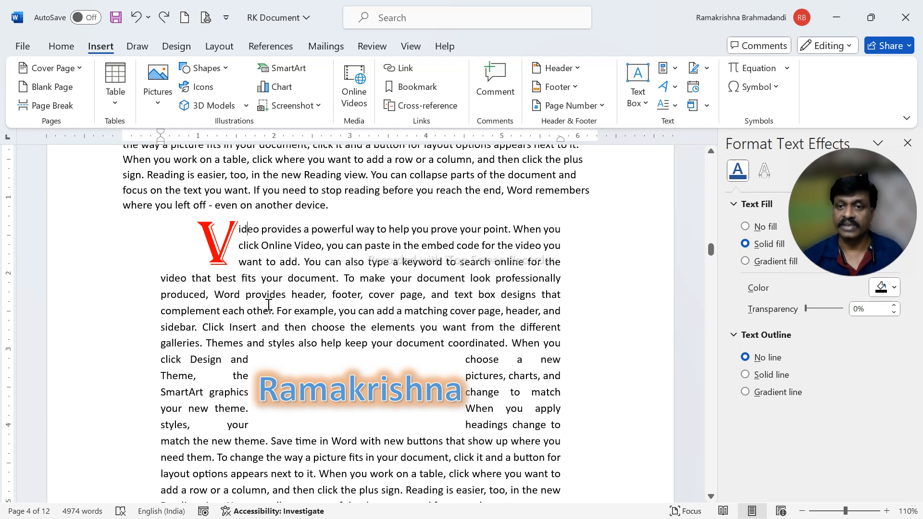
Set the drop cap to drop 6 lines in its options and save the document
{"action": "left_click", "coordinate": [675, 106]}
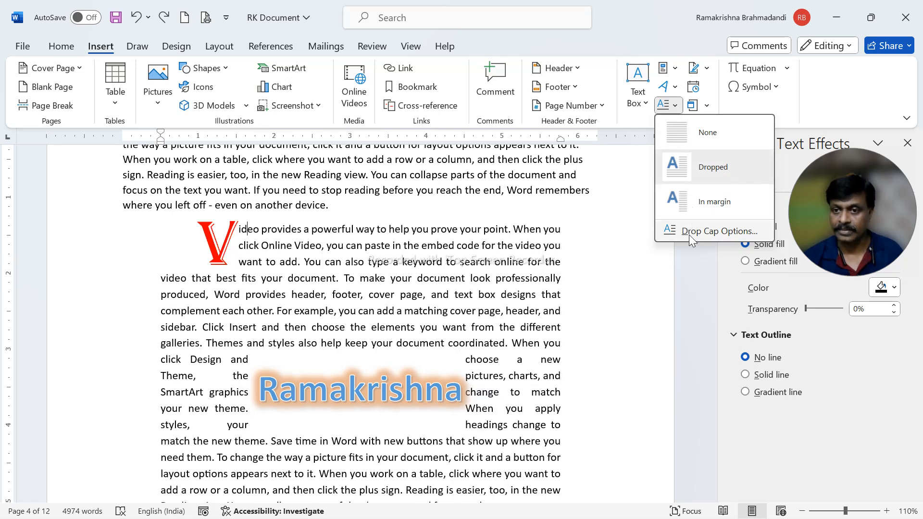
{"action": "left_click", "coordinate": [743, 234]}
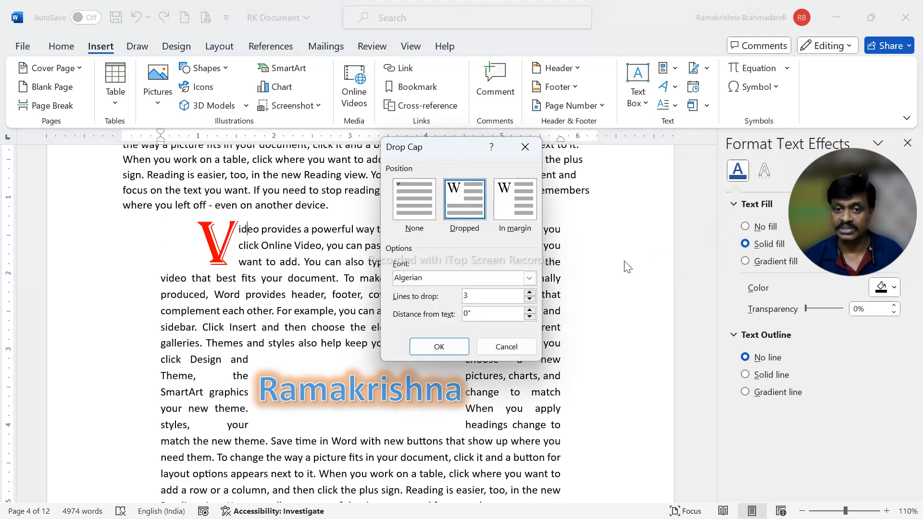
{"action": "left_click", "coordinate": [529, 292]}
{"action": "left_click", "coordinate": [529, 292]}
{"action": "left_click", "coordinate": [439, 347]}
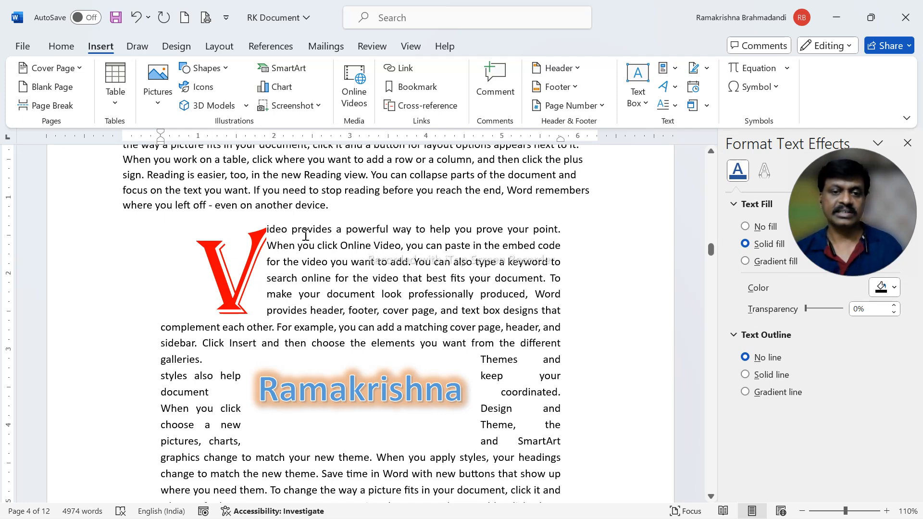
{"action": "left_click", "coordinate": [120, 19]}
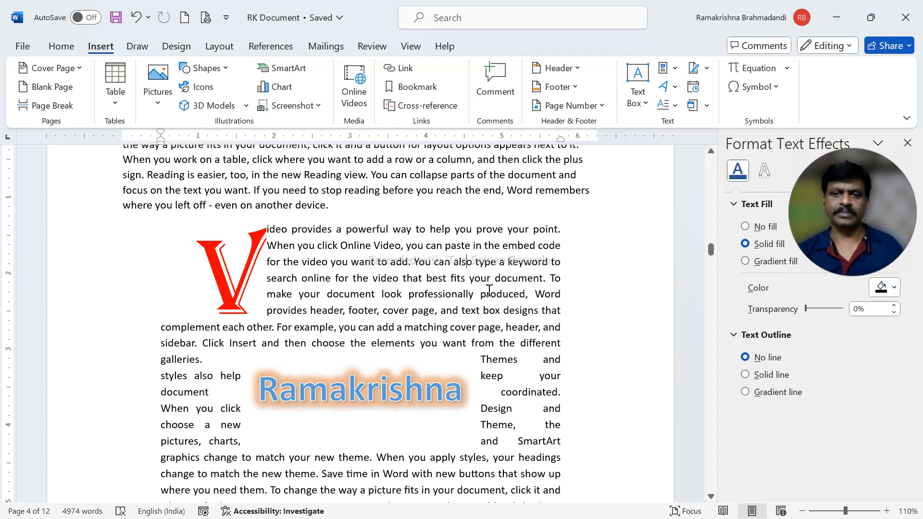
Insert the date as Friday, 07 June 2024 on a new line above the widely spaced paragraph and right-align it
{"action": "scroll", "coordinate": [488, 289], "scroll_direction": "down", "scroll_amount": 7}
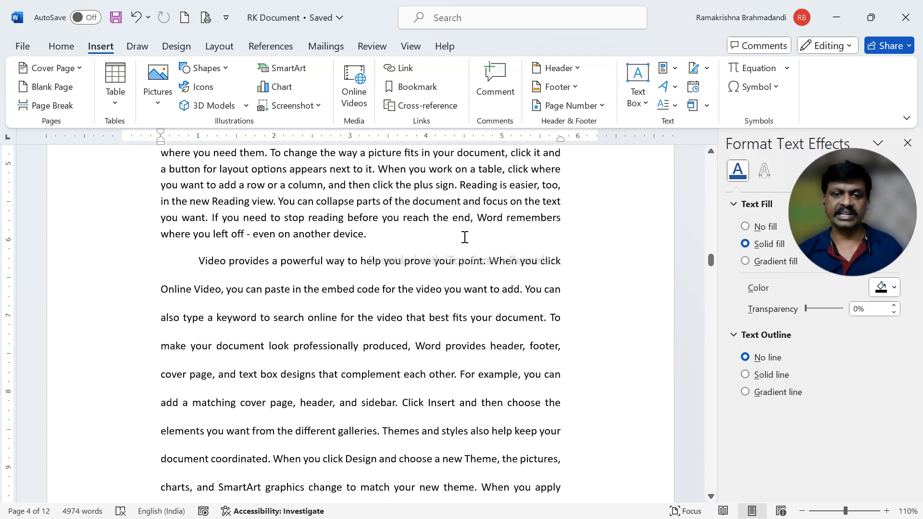
{"action": "key", "text": "ctrl+z"}
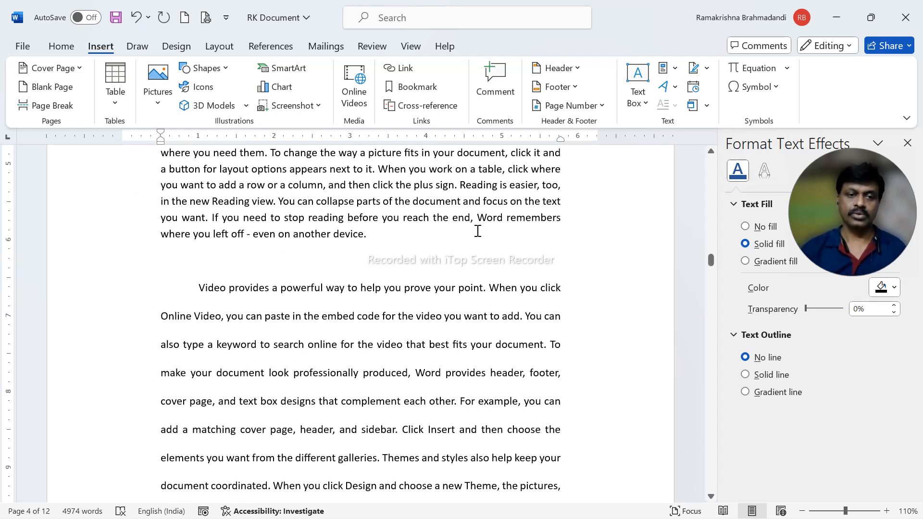
{"action": "left_click", "coordinate": [693, 87]}
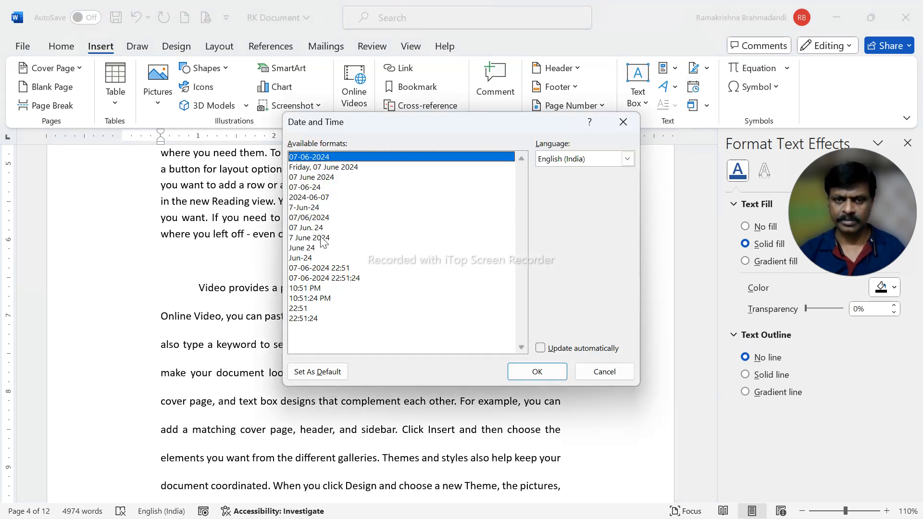
{"action": "left_click", "coordinate": [339, 168]}
{"action": "left_click", "coordinate": [537, 371]}
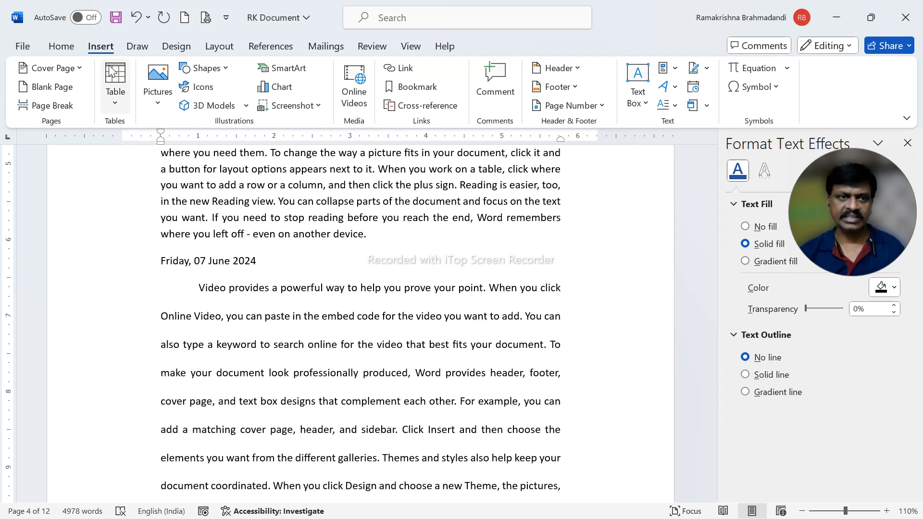
{"action": "left_click", "coordinate": [59, 47]}
{"action": "left_click", "coordinate": [346, 97]}
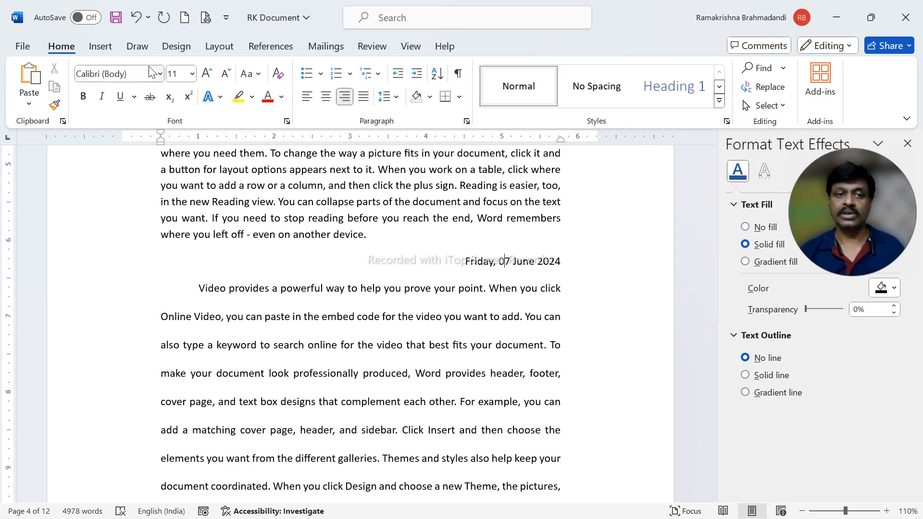
Try inserting an automatically updating date in the 07-06-2024 format within the date line, and undo it
{"action": "left_click", "coordinate": [101, 46]}
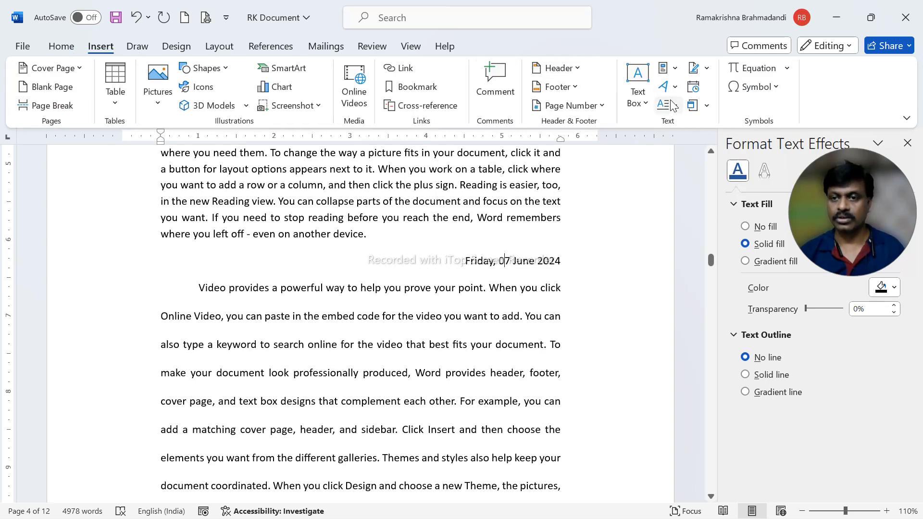
{"action": "left_click", "coordinate": [693, 88]}
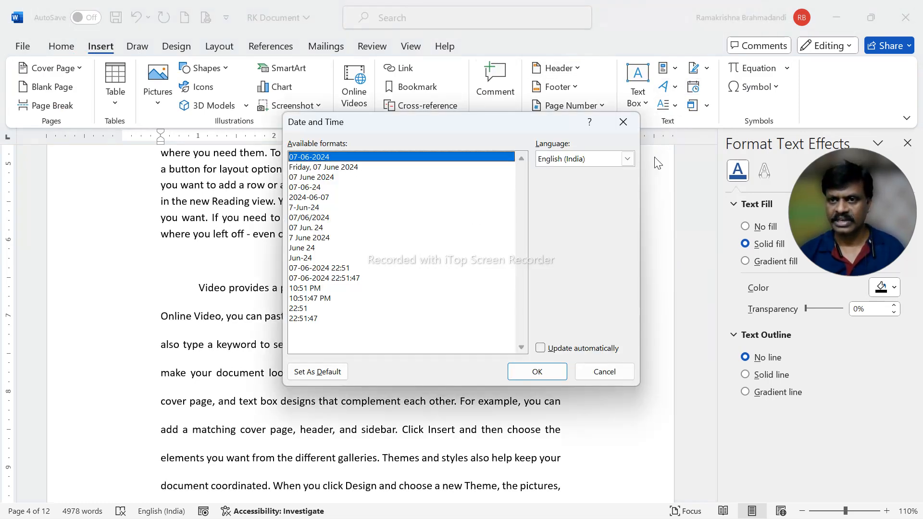
{"action": "left_click", "coordinate": [541, 348]}
{"action": "left_click", "coordinate": [539, 373]}
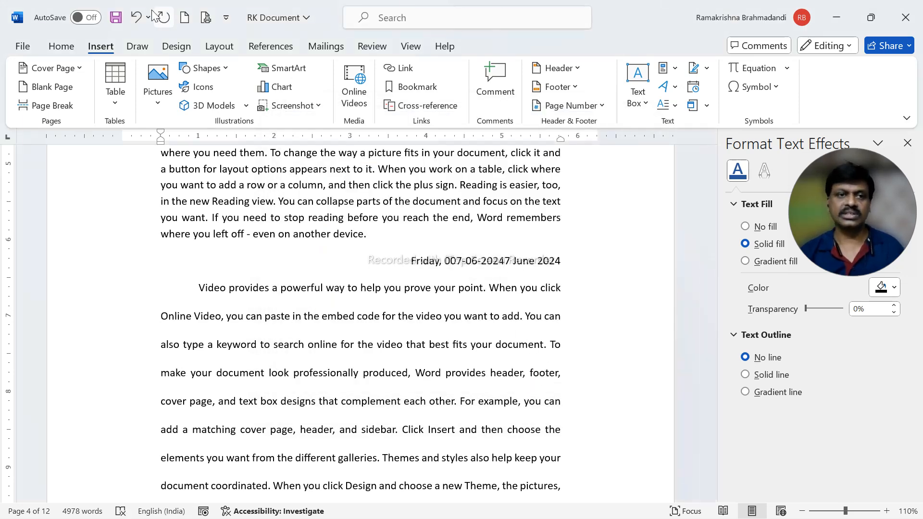
{"action": "key", "text": "ctrl+z"}
Try replacing the whole right-aligned date with an automatically updating 07-06-2024 date, and undo the replacement
{"action": "left_click_drag", "start_coordinate": [466, 260], "coordinate": [556, 261]}
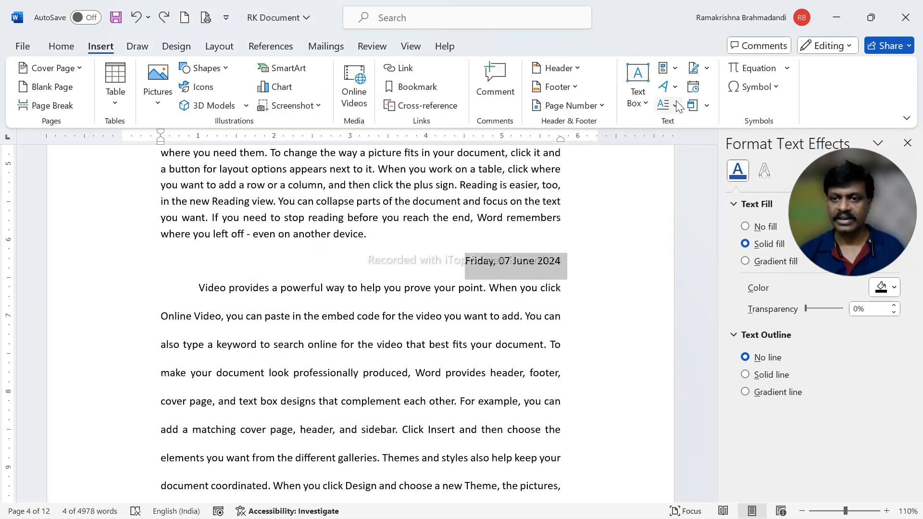
{"action": "left_click", "coordinate": [693, 86]}
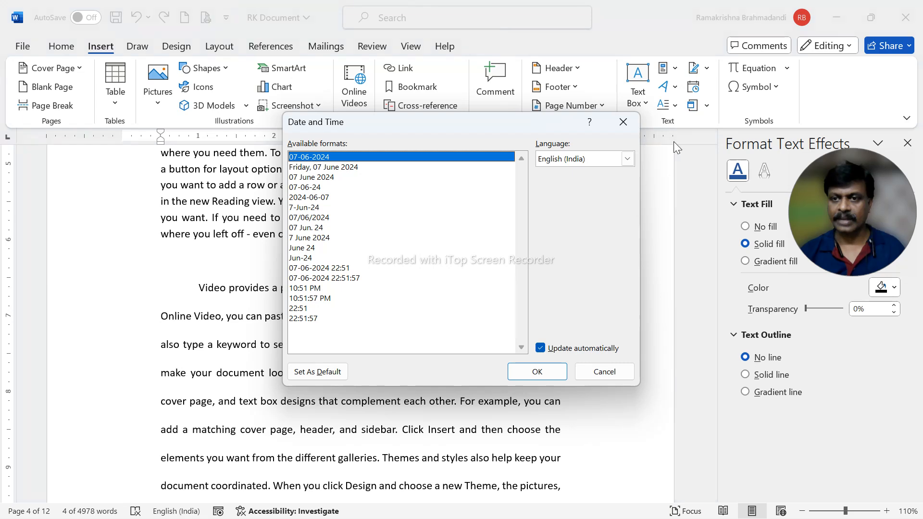
{"action": "left_click", "coordinate": [551, 376]}
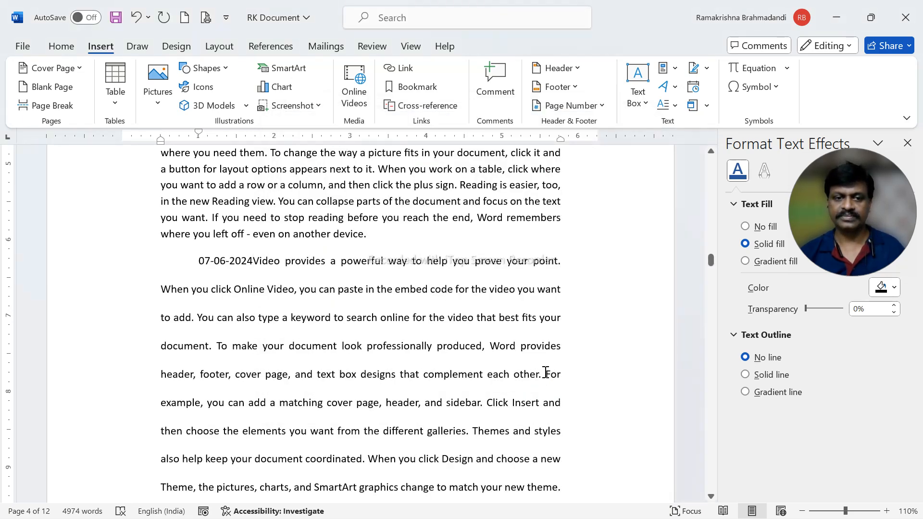
{"action": "key", "text": "ctrl+z"}
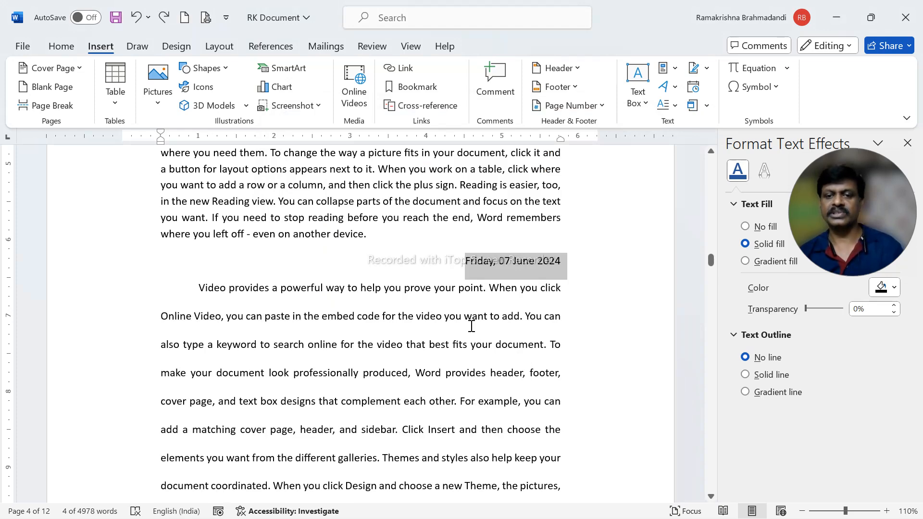
{"action": "left_click", "coordinate": [472, 319]}
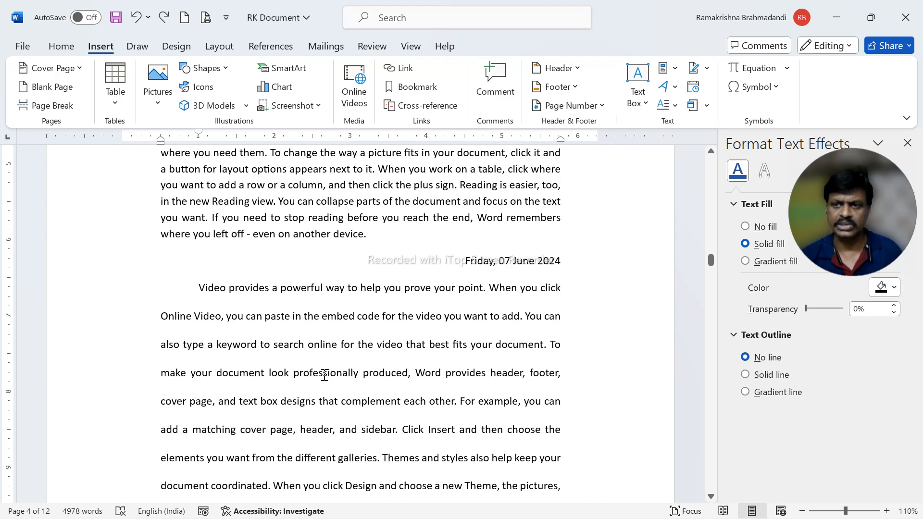
{"action": "scroll", "coordinate": [324, 376], "scroll_direction": "down", "scroll_amount": 10}
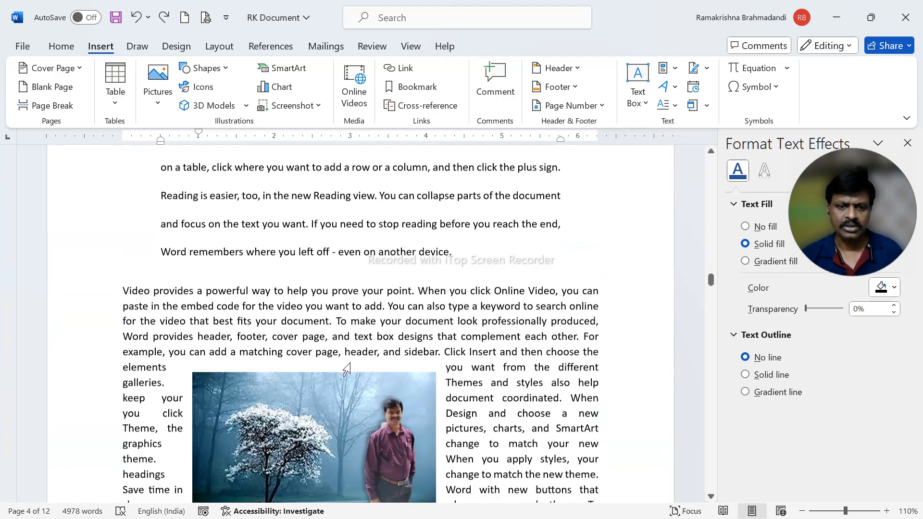
Add an empty line after the short paragraph at the start of page 7
{"action": "left_click", "coordinate": [546, 246]}
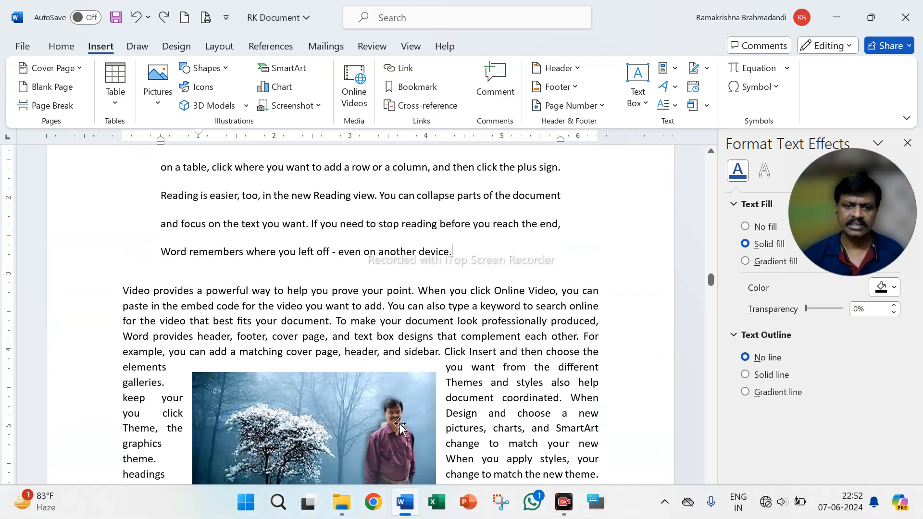
{"action": "scroll", "coordinate": [399, 425], "scroll_direction": "down", "scroll_amount": 12}
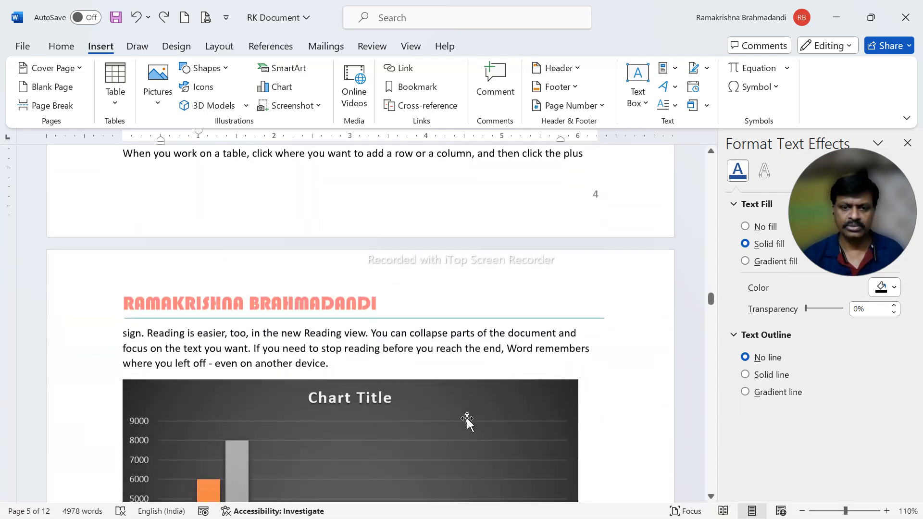
{"action": "scroll", "coordinate": [466, 417], "scroll_direction": "down", "scroll_amount": 10}
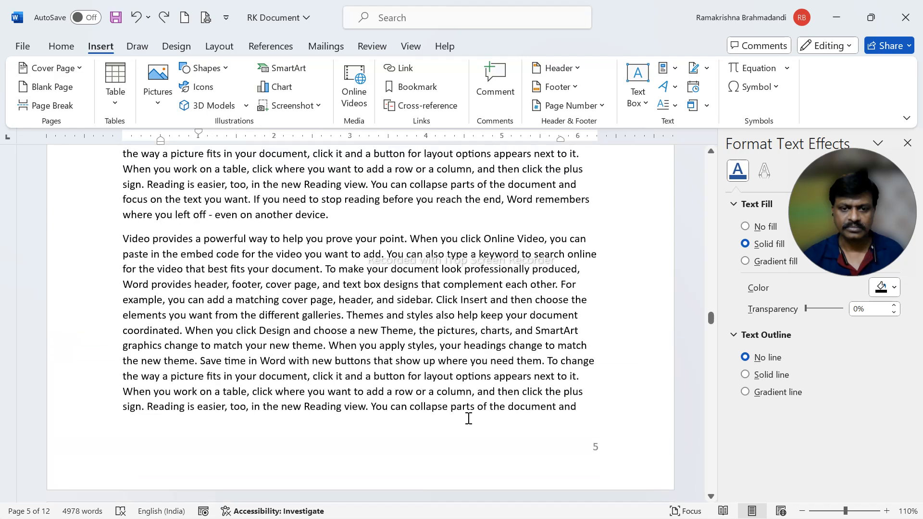
{"action": "scroll", "coordinate": [469, 419], "scroll_direction": "down", "scroll_amount": 7}
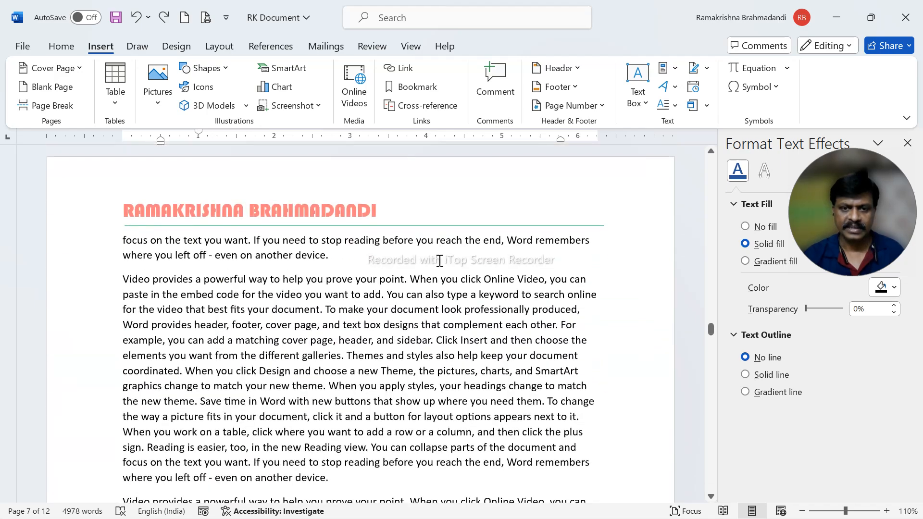
{"action": "left_click", "coordinate": [439, 261]}
{"action": "key", "text": "Return"}
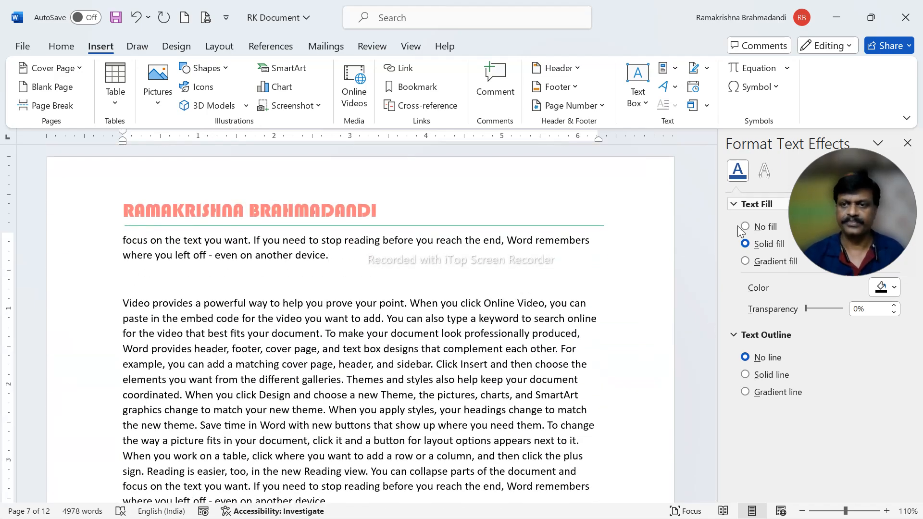
Review the built-in equations and insert a new blank equation on the empty line
{"action": "left_click", "coordinate": [787, 72]}
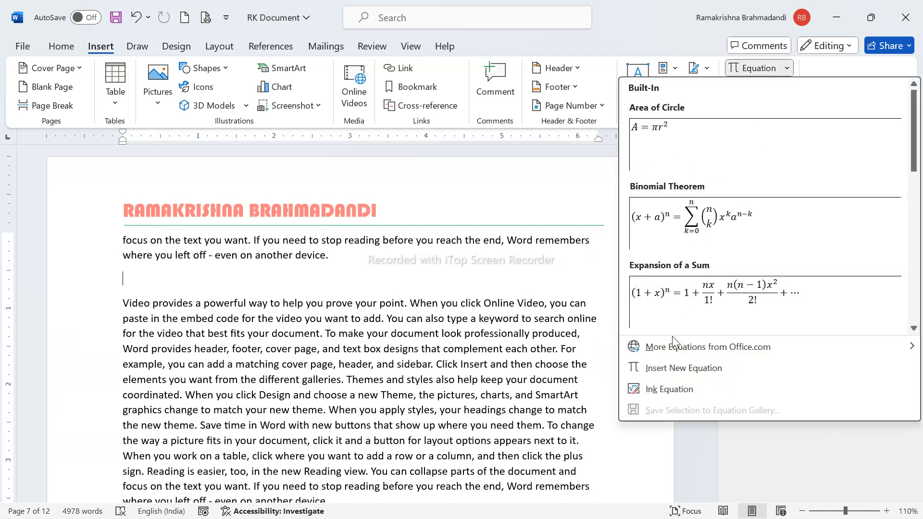
{"action": "scroll", "coordinate": [744, 288], "scroll_direction": "down", "scroll_amount": 5}
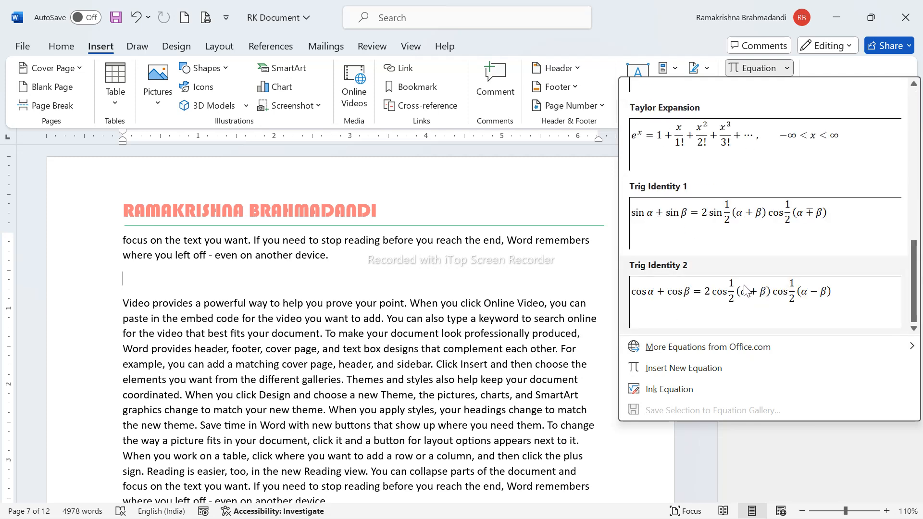
{"action": "scroll", "coordinate": [745, 286], "scroll_direction": "up", "scroll_amount": 5}
{"action": "scroll", "coordinate": [746, 284], "scroll_direction": "down", "scroll_amount": 5}
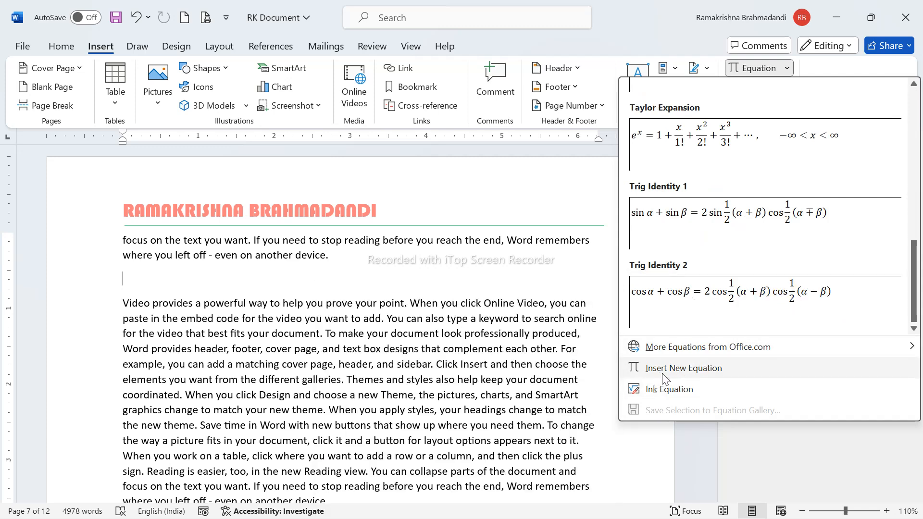
{"action": "left_click", "coordinate": [706, 373]}
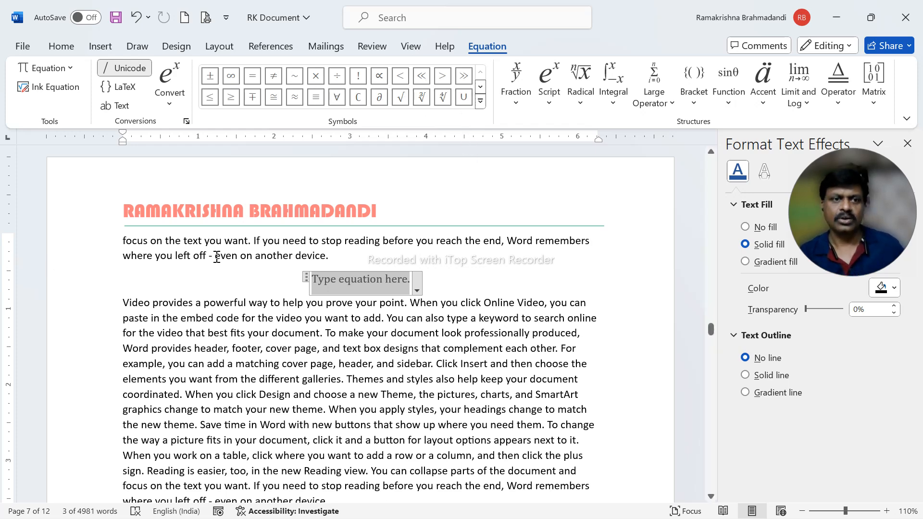
Insert a stacked fraction into the equation with 1 as numerator and 2 as denominator
{"action": "left_click", "coordinate": [47, 69]}
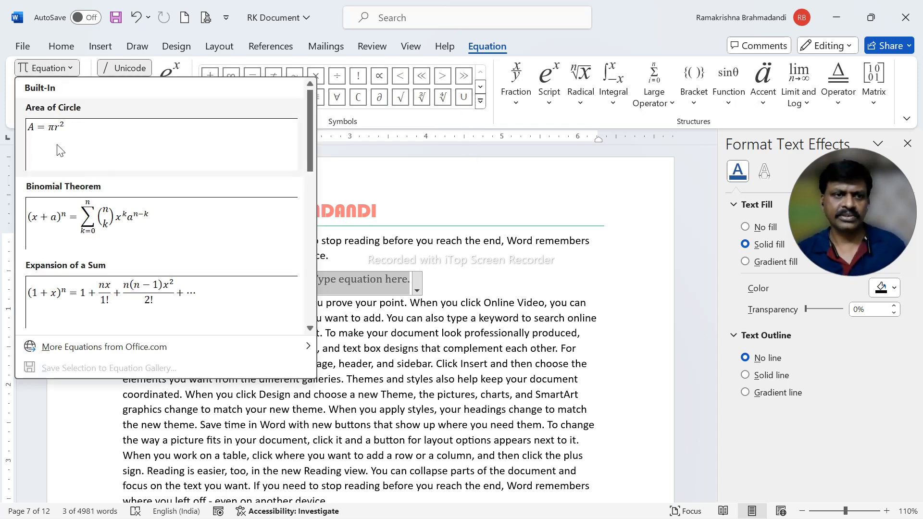
{"action": "left_click", "coordinate": [571, 42]}
{"action": "left_click", "coordinate": [520, 102]}
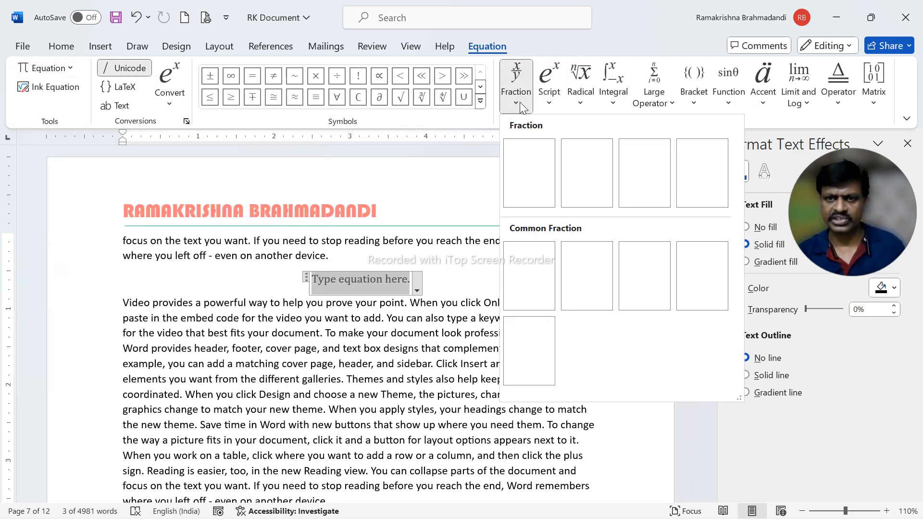
{"action": "left_click", "coordinate": [529, 172]}
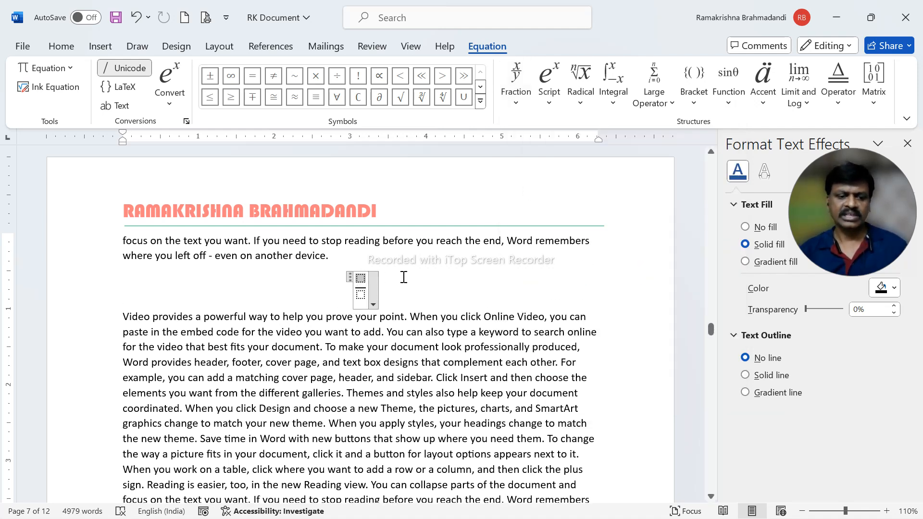
{"action": "type", "text": "1"}
{"action": "left_click", "coordinate": [361, 293]}
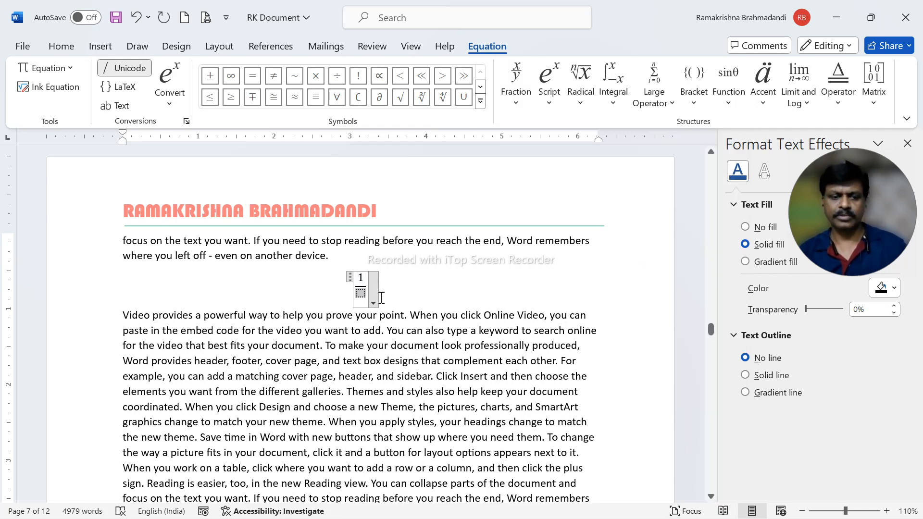
{"action": "type", "text": "2"}
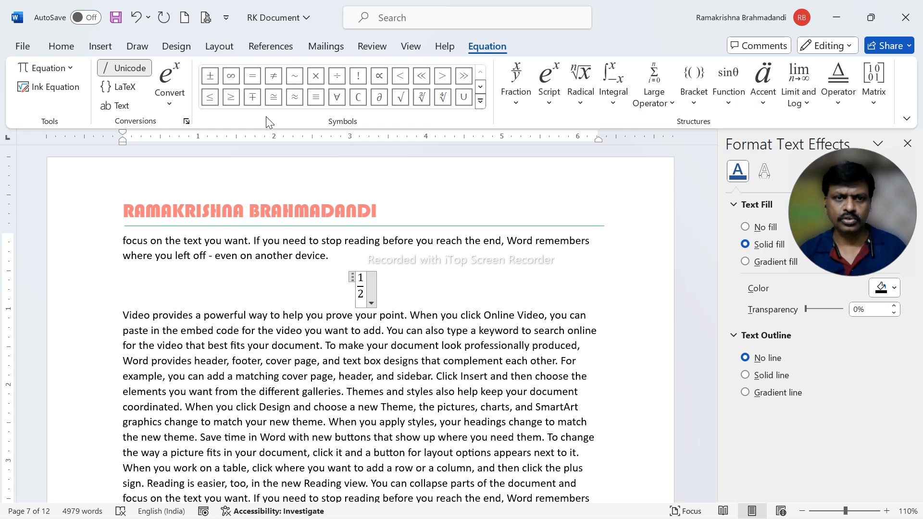
Extend the equation after the fraction with the ≥ symbol and a superscript term of base 2 and exponent 3
{"action": "left_click", "coordinate": [237, 103]}
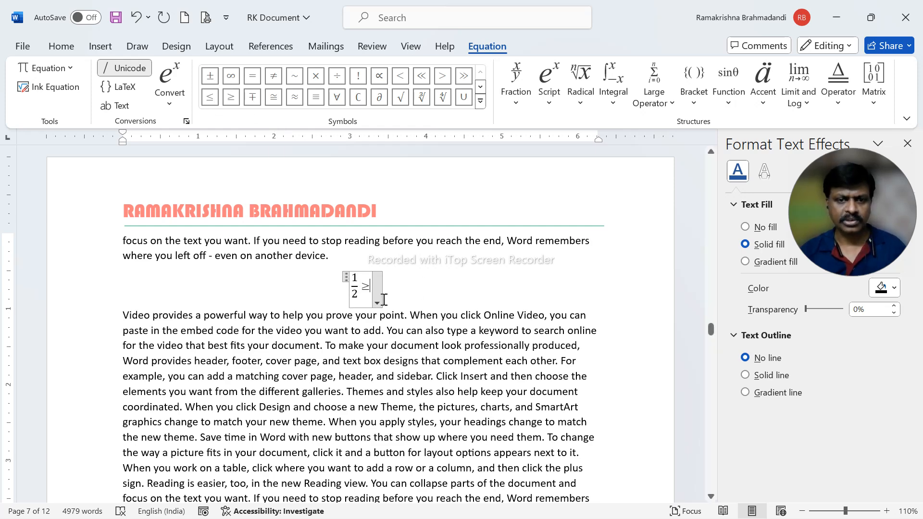
{"action": "left_click", "coordinate": [523, 94]}
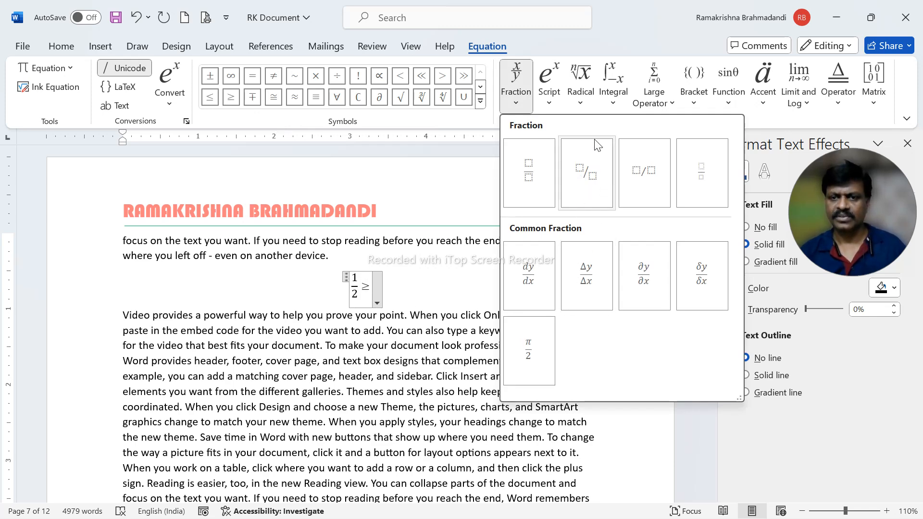
{"action": "left_click", "coordinate": [546, 98]}
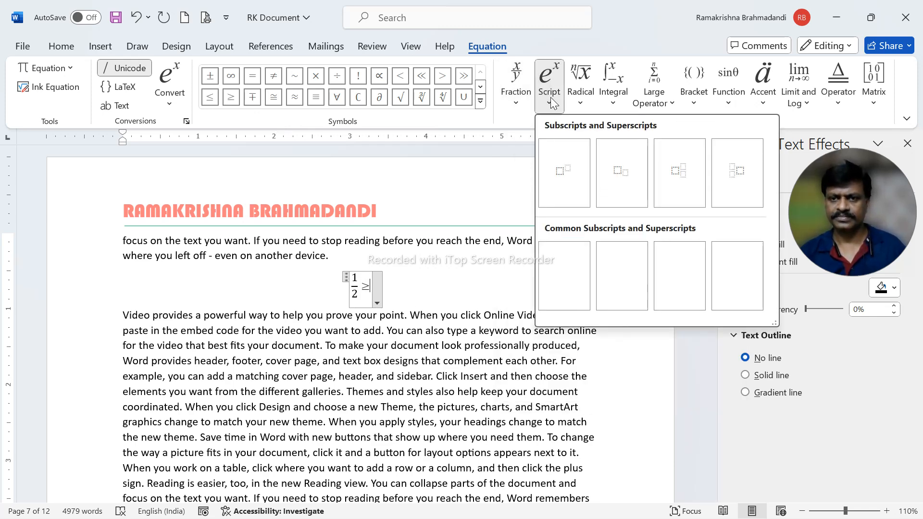
{"action": "left_click", "coordinate": [564, 178]}
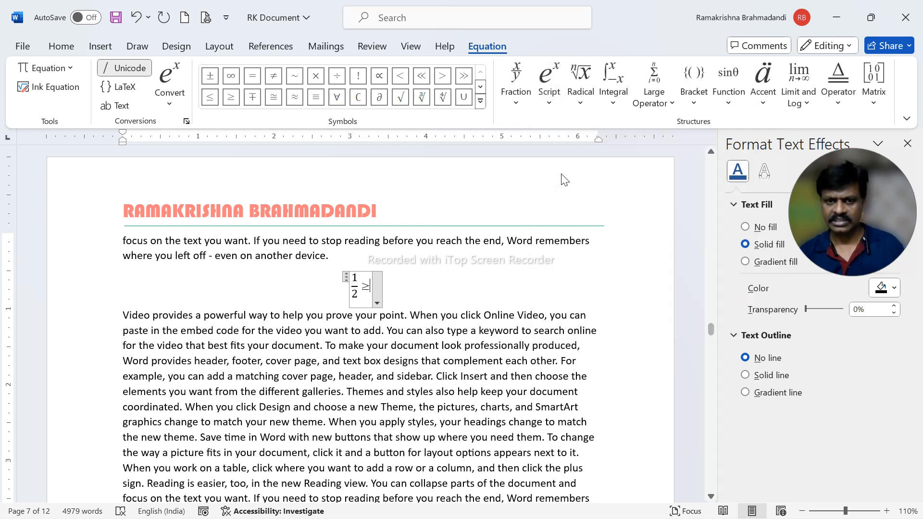
{"action": "left_click", "coordinate": [368, 286]}
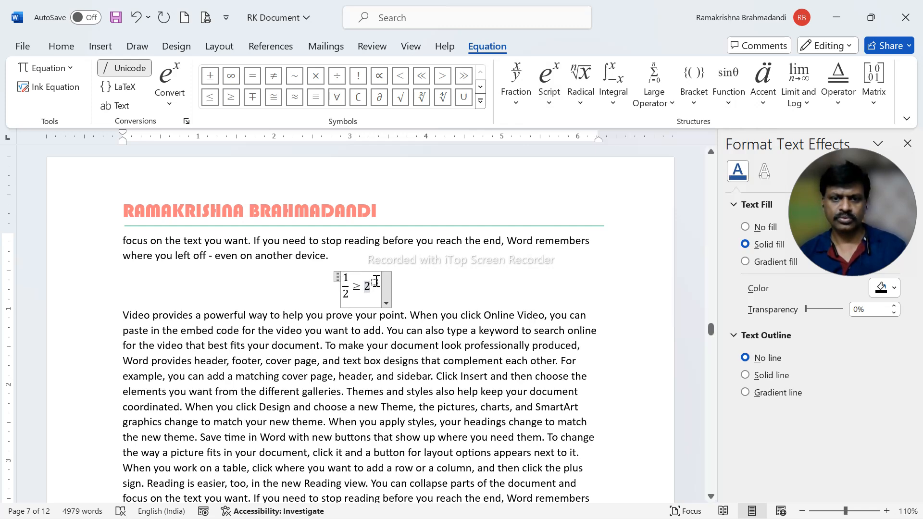
{"action": "type", "text": "2"}
{"action": "key", "text": "Right"}
{"action": "type", "text": "3"}
{"action": "left_click", "coordinate": [407, 340]}
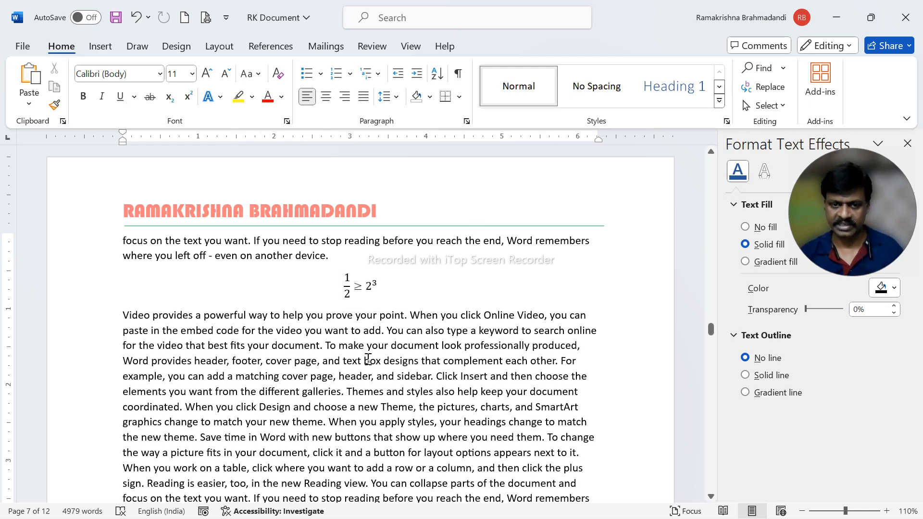
Replace the ≥ symbol in the equation with the = and × symbols
{"action": "left_click", "coordinate": [364, 287]}
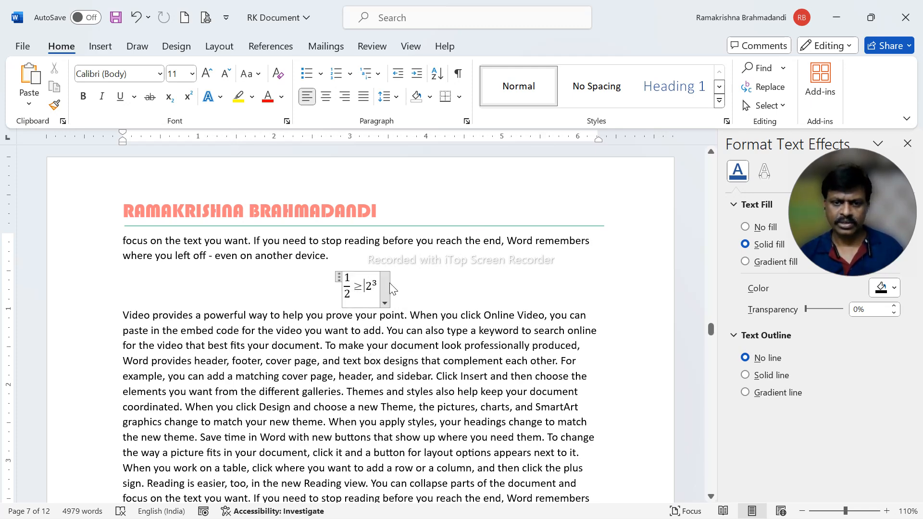
{"action": "key", "text": "ctrl+z"}
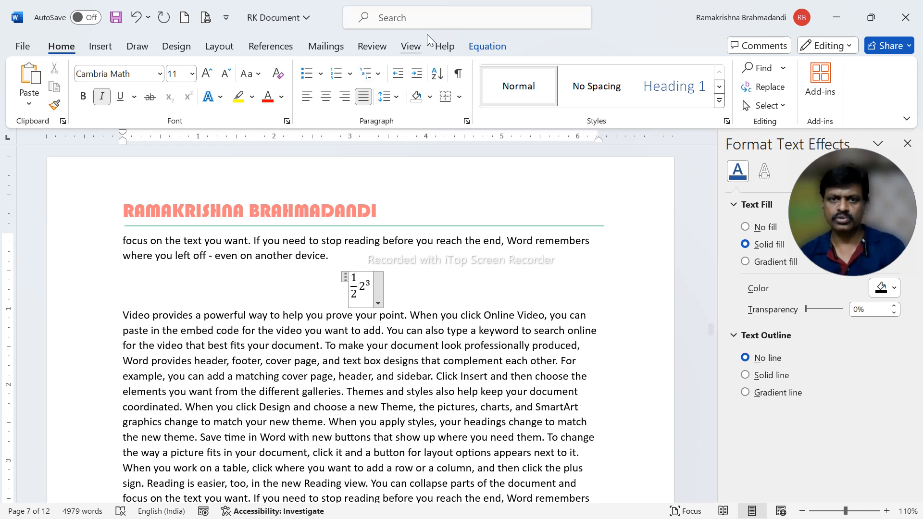
{"action": "left_click", "coordinate": [479, 47]}
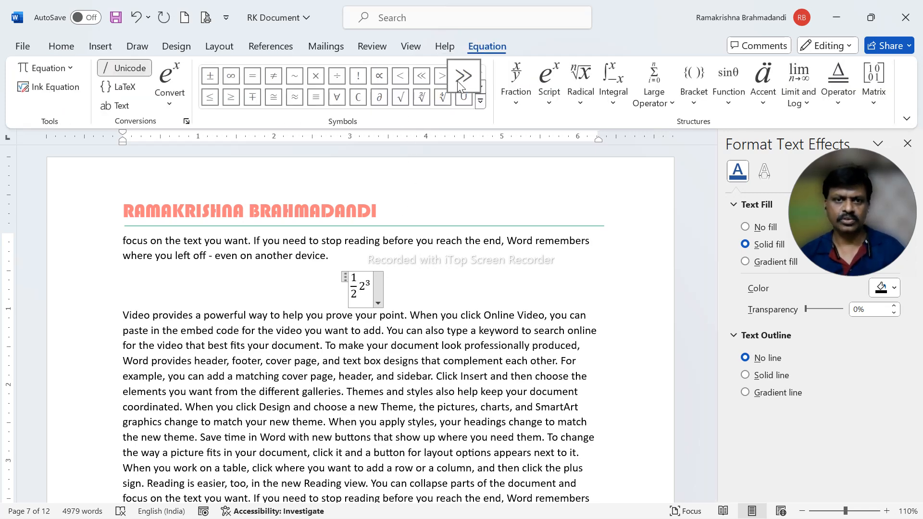
{"action": "left_click", "coordinate": [253, 75]}
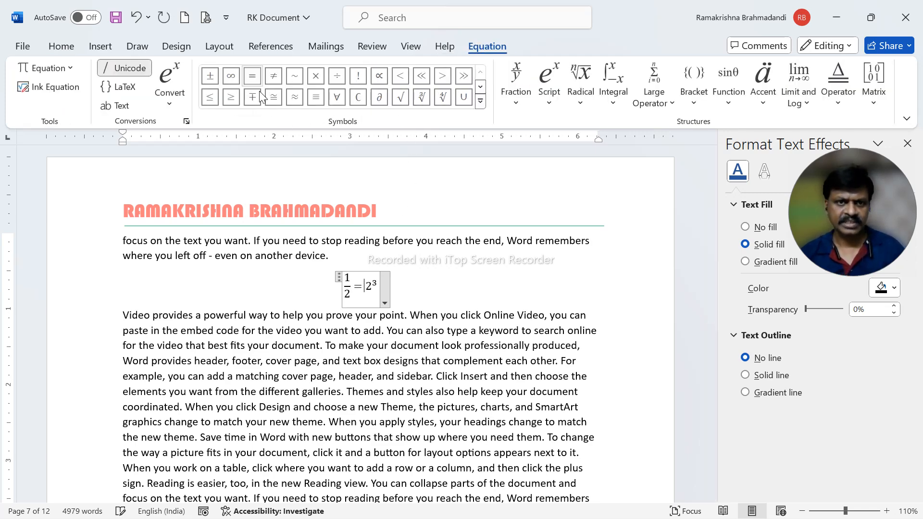
{"action": "left_click", "coordinate": [316, 79]}
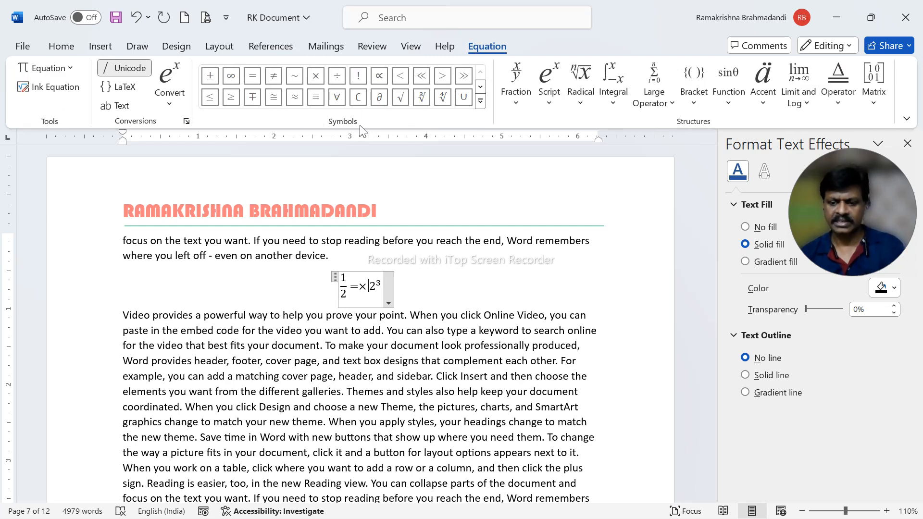
Delete the = and × symbols and insert a single × between the fraction and the superscript term
{"action": "key", "text": "BackSpace"}
{"action": "key", "text": "BackSpace"}
{"action": "key", "text": "BackSpace"}
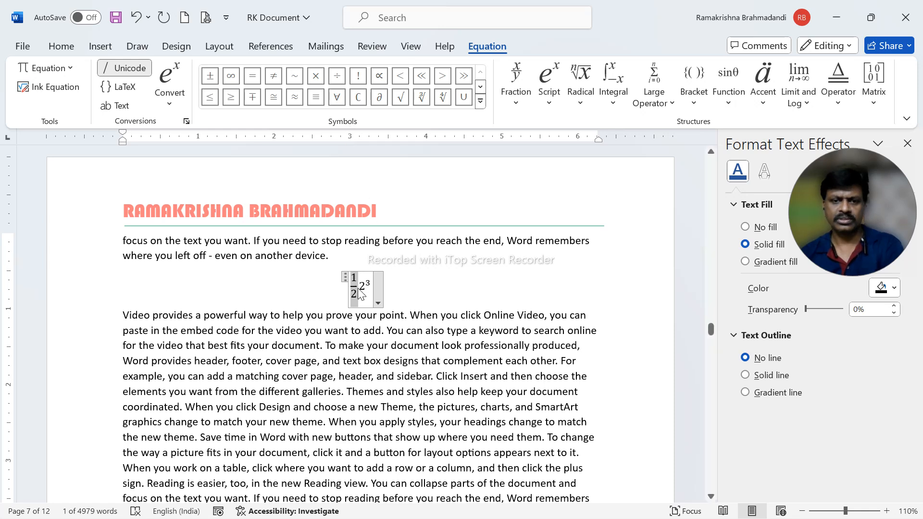
{"action": "left_click", "coordinate": [362, 294]}
{"action": "left_click", "coordinate": [368, 285]}
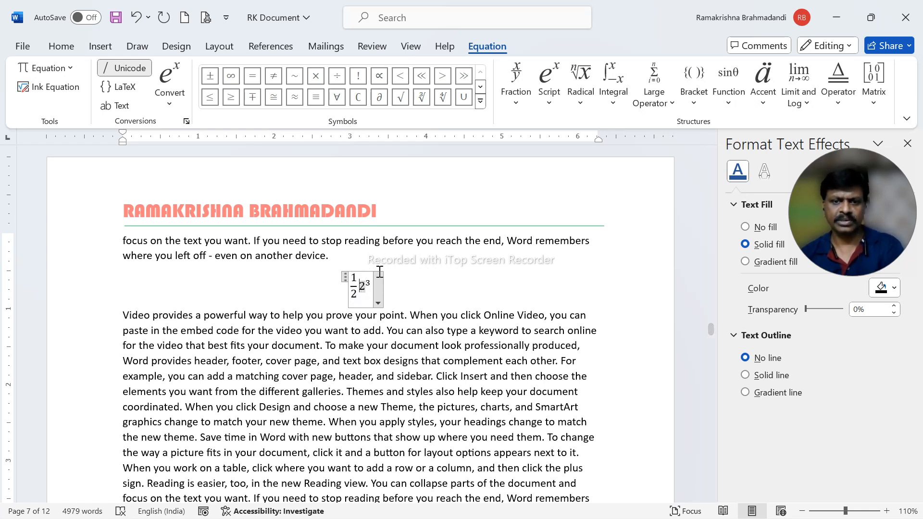
{"action": "left_click", "coordinate": [316, 76]}
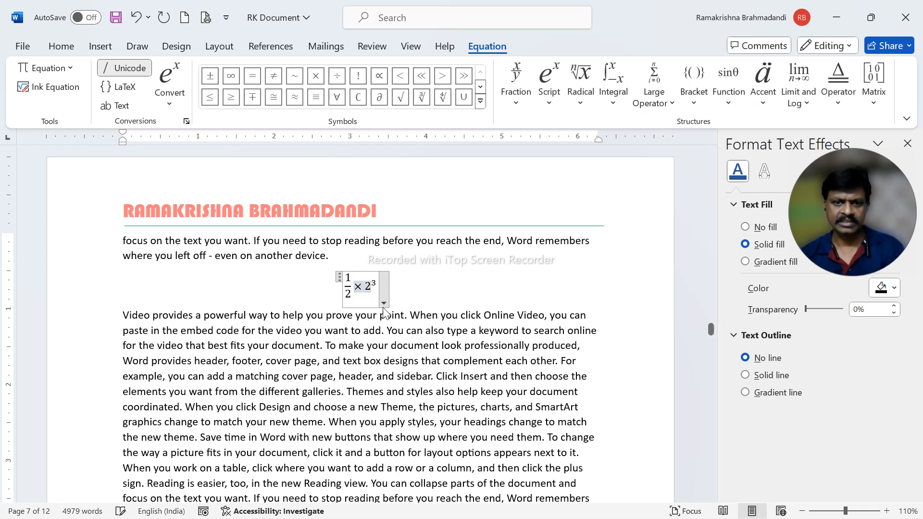
{"action": "left_click", "coordinate": [397, 375]}
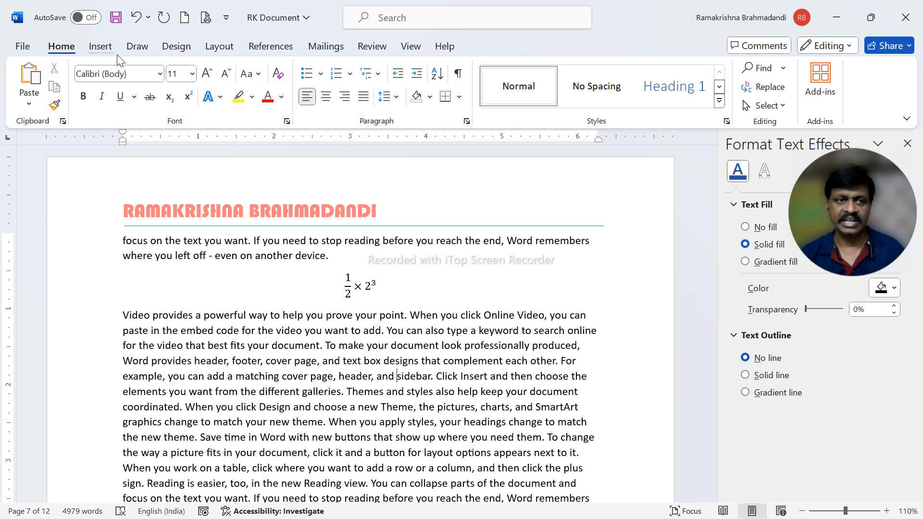
Add a blank line between the equation and the paragraph below it, and open the full symbol collection for insertion there
{"action": "left_click", "coordinate": [101, 46]}
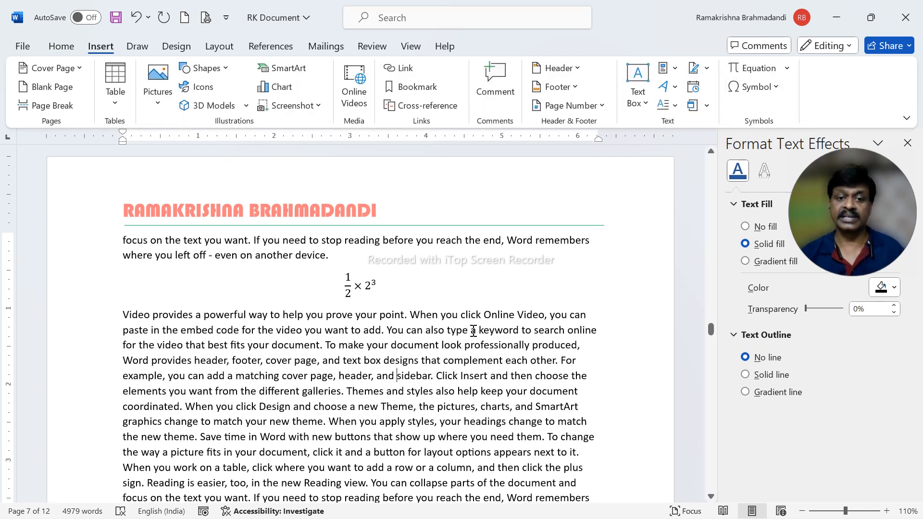
{"action": "key", "text": "Return"}
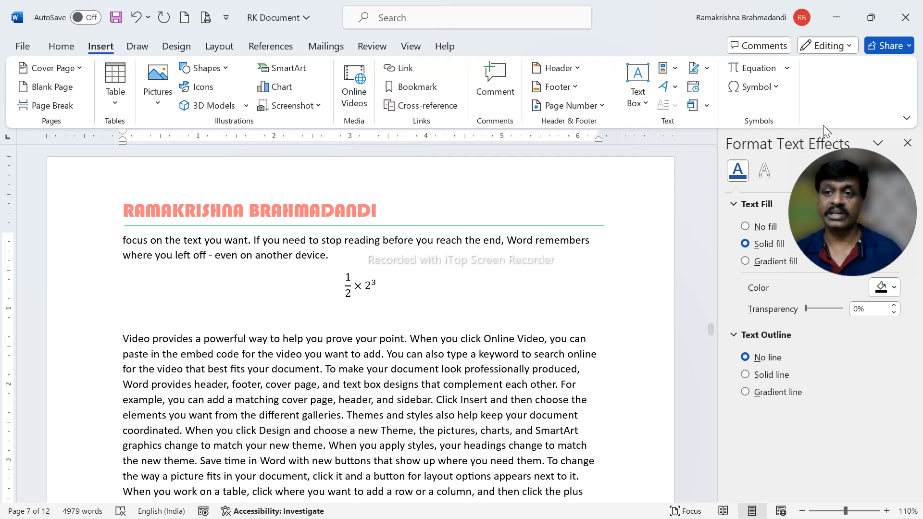
{"action": "left_click", "coordinate": [776, 88]}
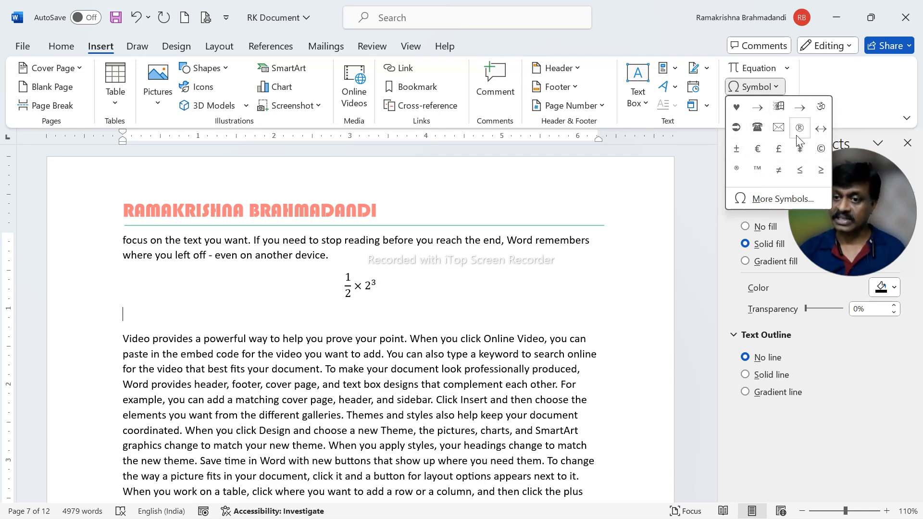
{"action": "left_click", "coordinate": [773, 200]}
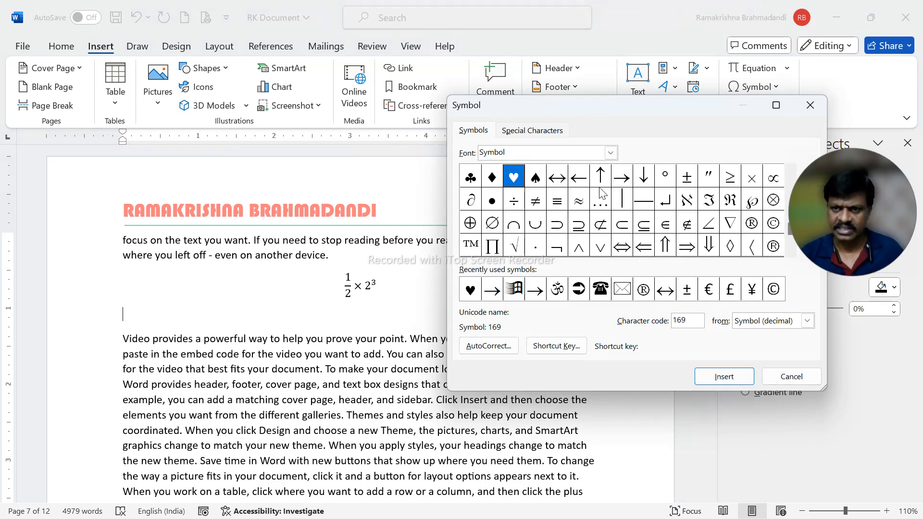
Look through the Symbol font's characters and switch the symbol font to Wingdings
{"action": "left_click_drag", "start_coordinate": [693, 104], "coordinate": [621, 52]}
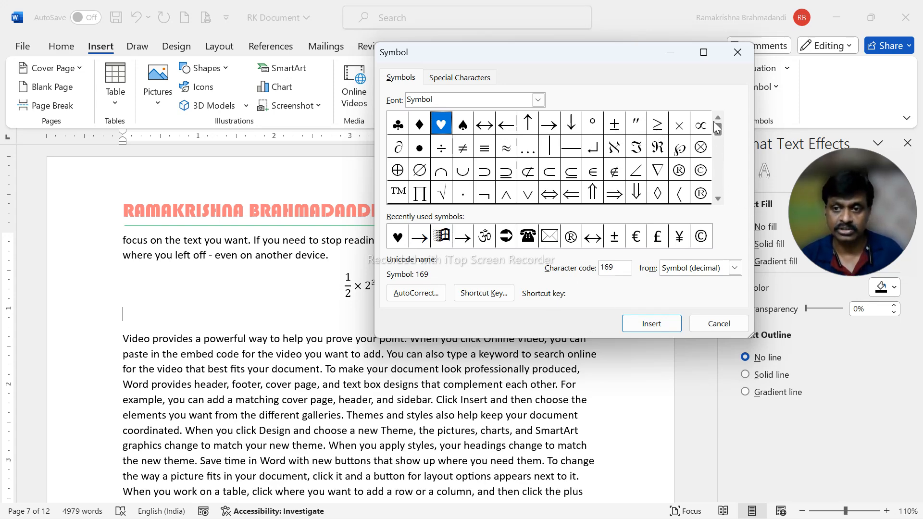
{"action": "scroll", "coordinate": [714, 121], "scroll_direction": "up", "scroll_amount": 3}
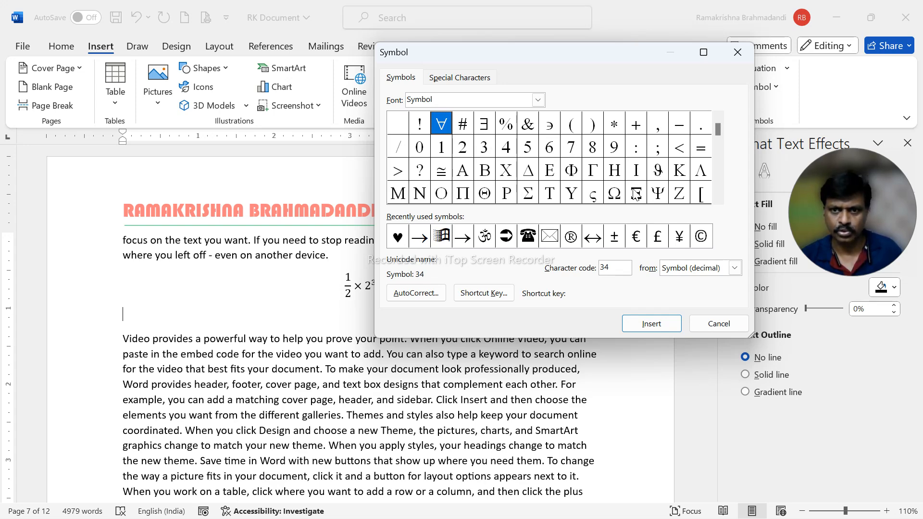
{"action": "left_click", "coordinate": [720, 198]}
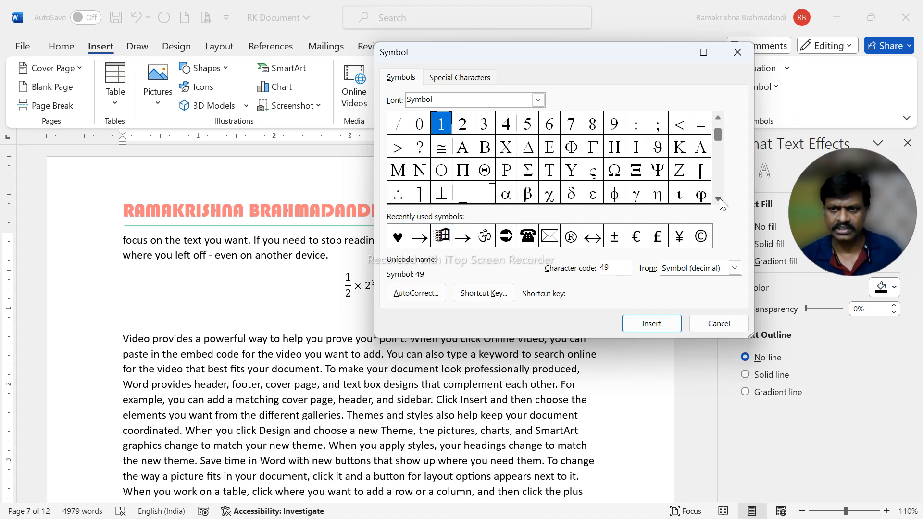
{"action": "left_click", "coordinate": [720, 198]}
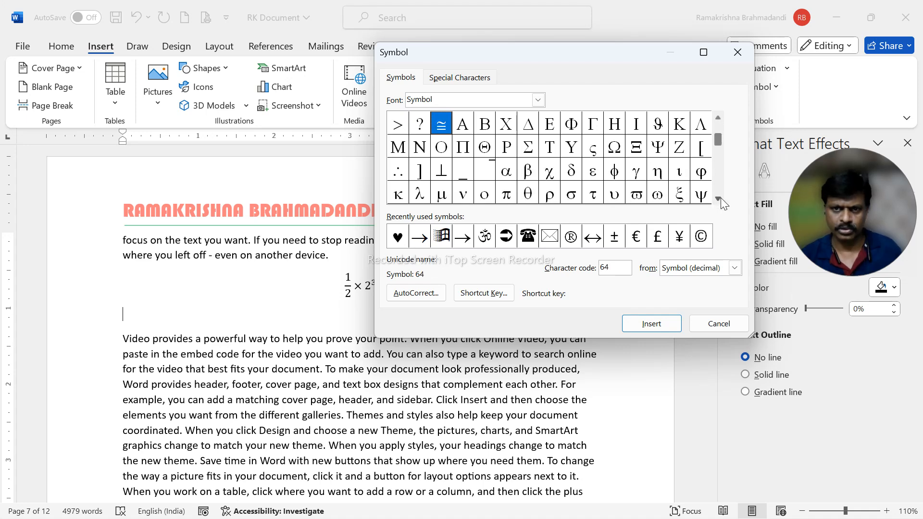
{"action": "left_click", "coordinate": [538, 100]}
{"action": "type", "text": "wing"}
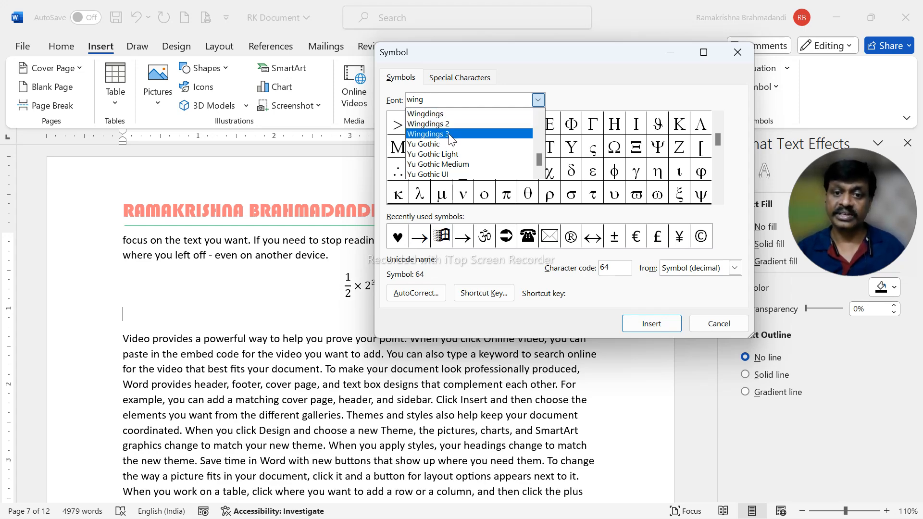
{"action": "left_click", "coordinate": [435, 115]}
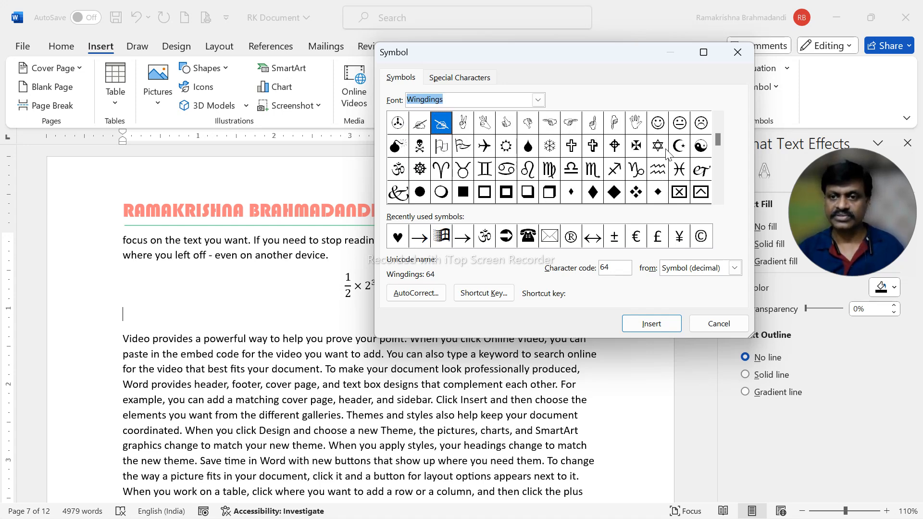
Browse the Wingdings characters and insert the circled telephone receiver symbol, character code 41, on the blank line below the equation
{"action": "left_click_drag", "start_coordinate": [718, 143], "coordinate": [716, 124]}
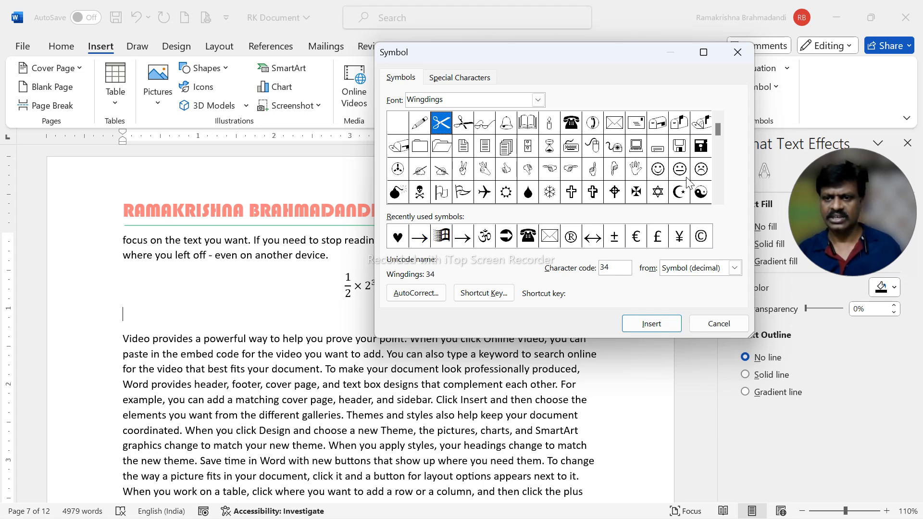
{"action": "left_click", "coordinate": [718, 198]}
{"action": "left_click", "coordinate": [718, 198]}
{"action": "left_click", "coordinate": [718, 199]}
{"action": "left_click", "coordinate": [718, 199]}
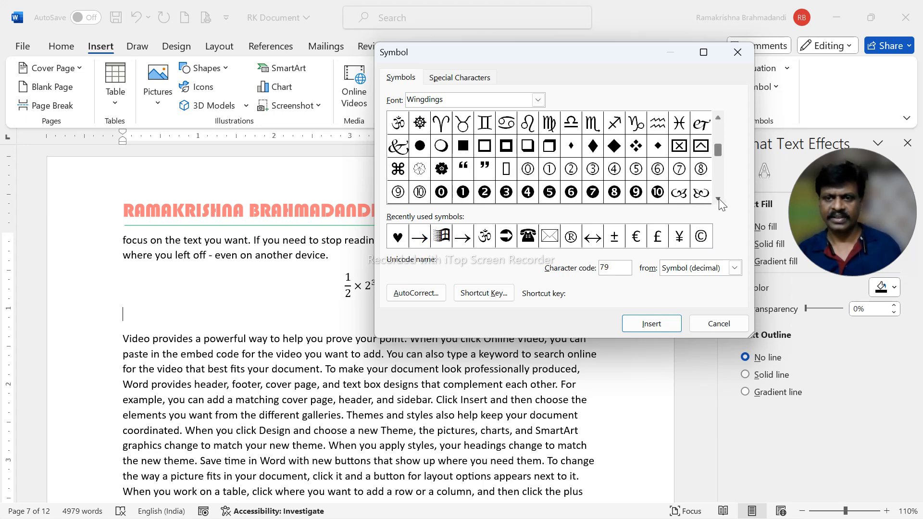
{"action": "left_click", "coordinate": [718, 198]}
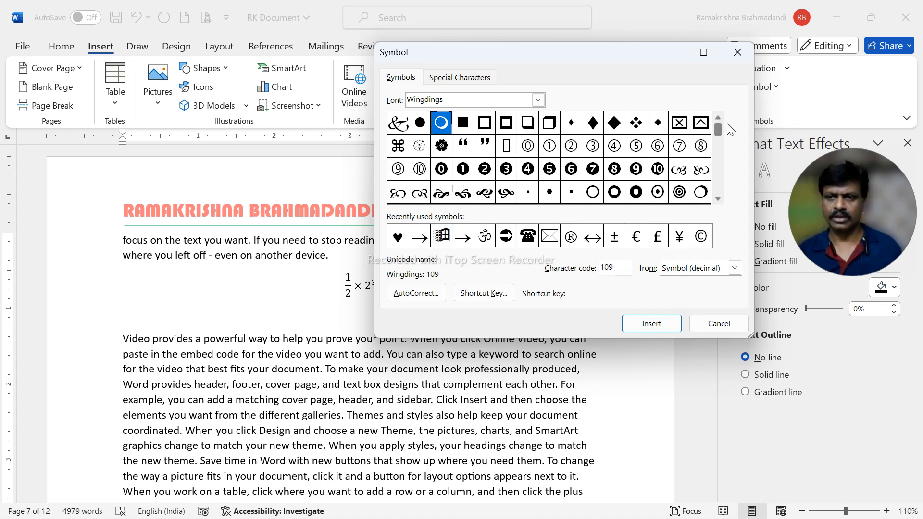
{"action": "scroll", "coordinate": [731, 129], "scroll_direction": "up", "scroll_amount": 2}
{"action": "left_click", "coordinate": [593, 123]}
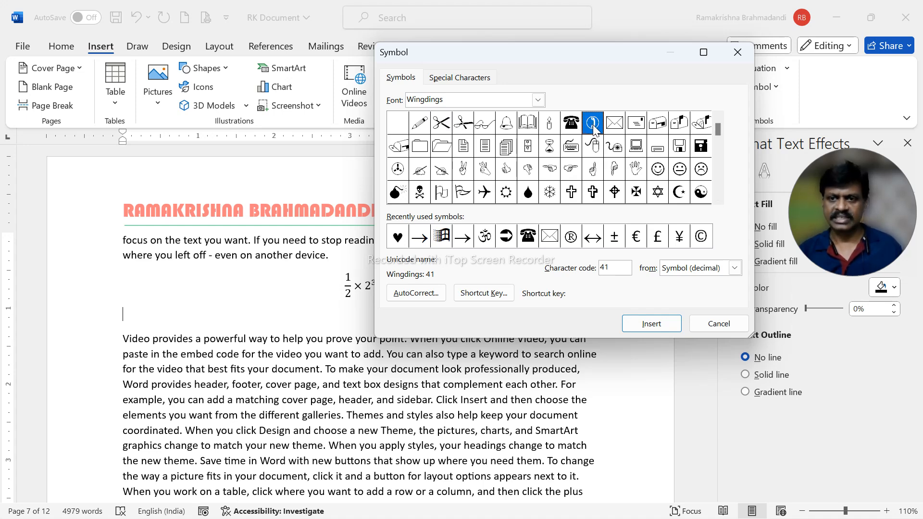
{"action": "left_click", "coordinate": [652, 324]}
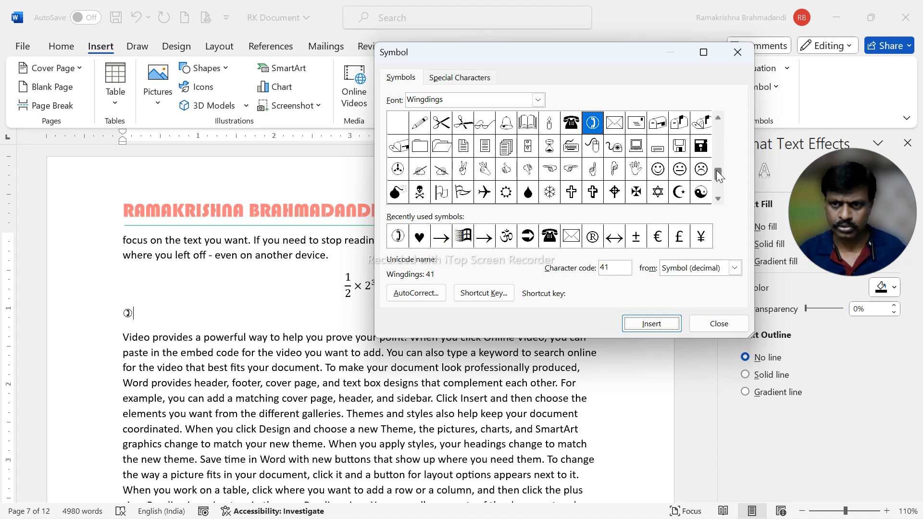
Insert the Wingdings Windows logo symbol, character code 255, after the telephone symbol
{"action": "left_click_drag", "start_coordinate": [717, 171], "coordinate": [714, 183]}
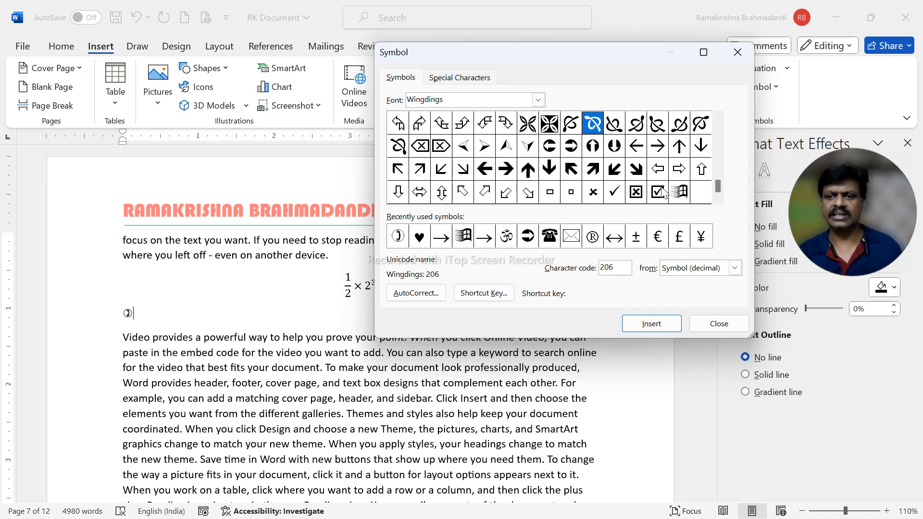
{"action": "left_click", "coordinate": [678, 197]}
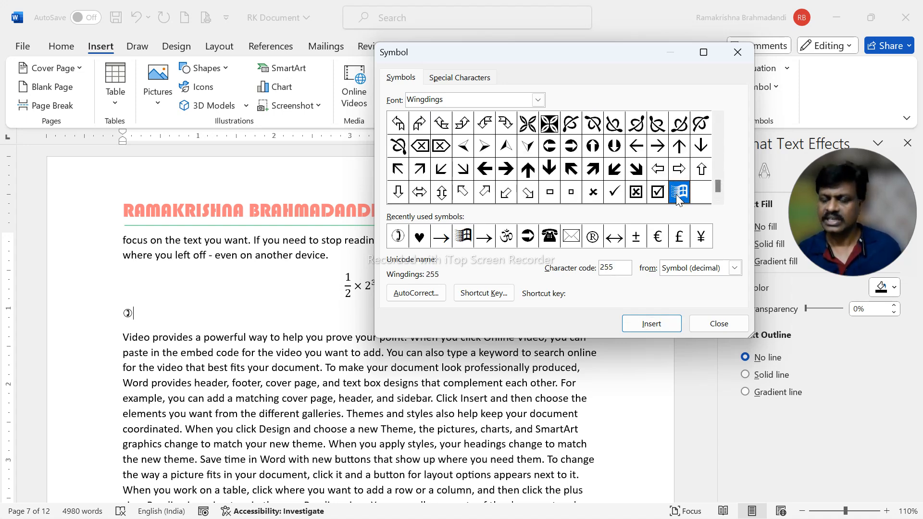
{"action": "left_click", "coordinate": [651, 323]}
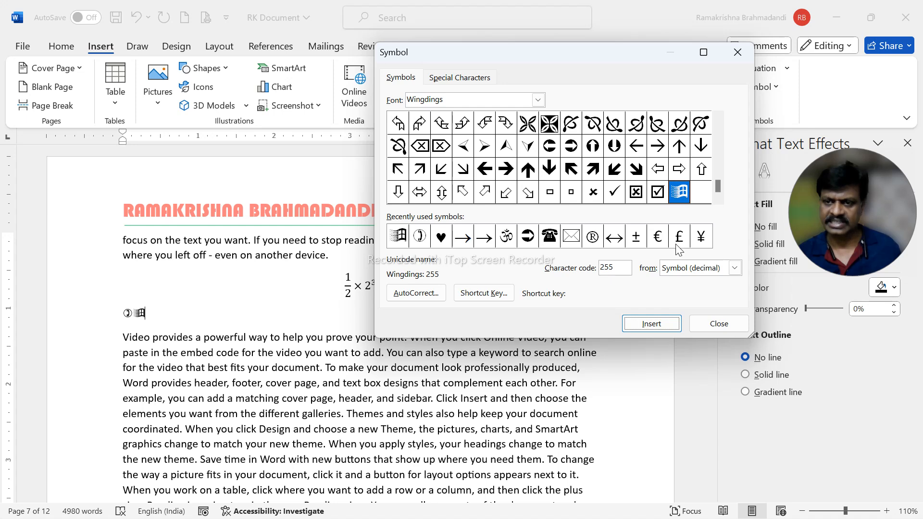
Insert the Wingdings check mark, character code 252, after the Windows logo and return to the document text
{"action": "left_click", "coordinate": [615, 193]}
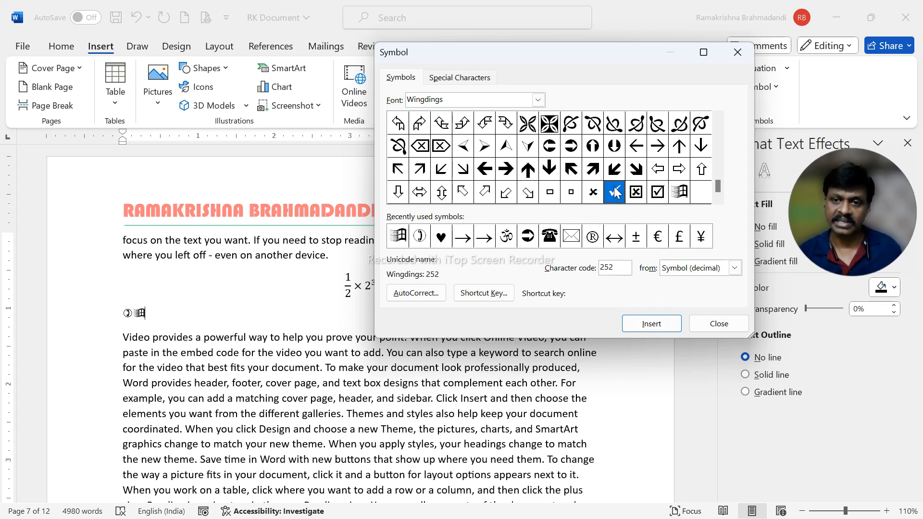
{"action": "double_click", "coordinate": [614, 194]}
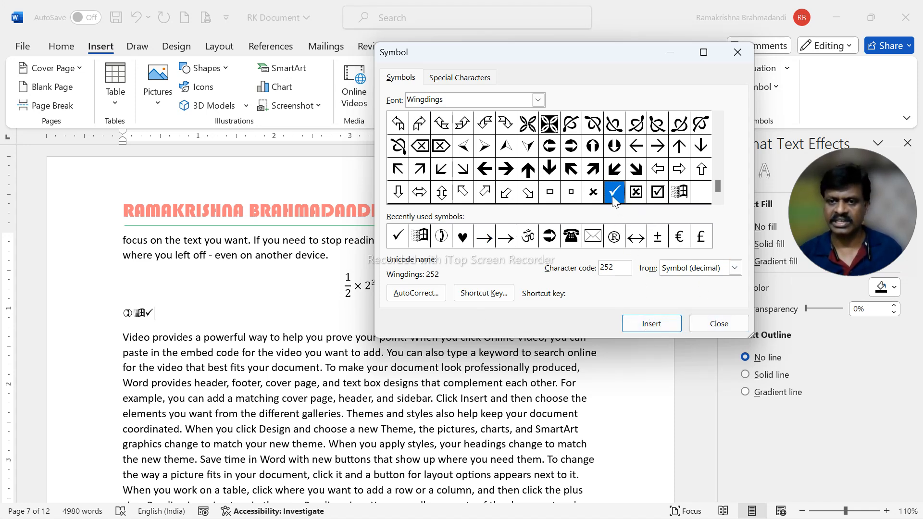
{"action": "left_click", "coordinate": [713, 328]}
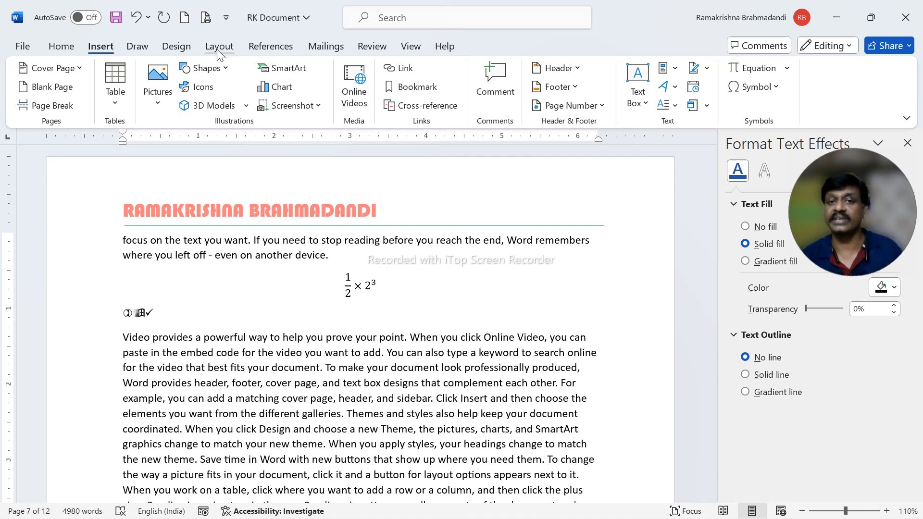
{"action": "left_click", "coordinate": [415, 338]}
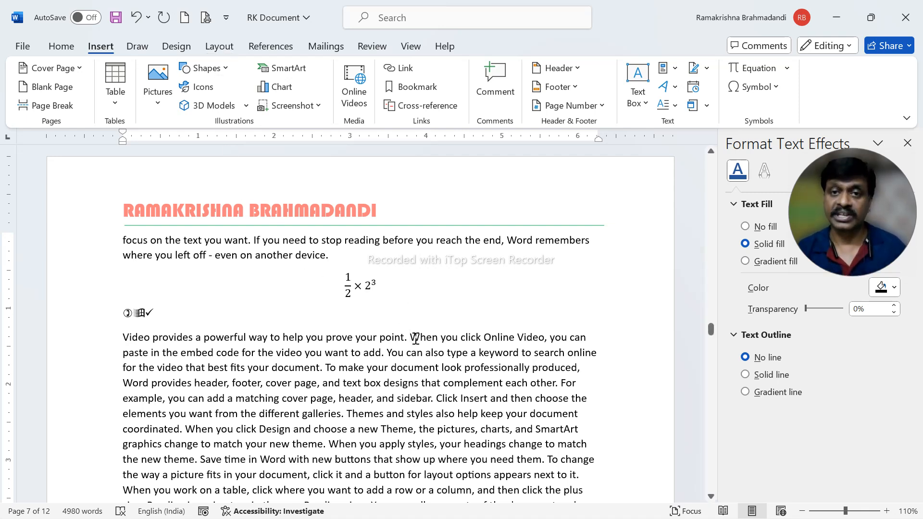